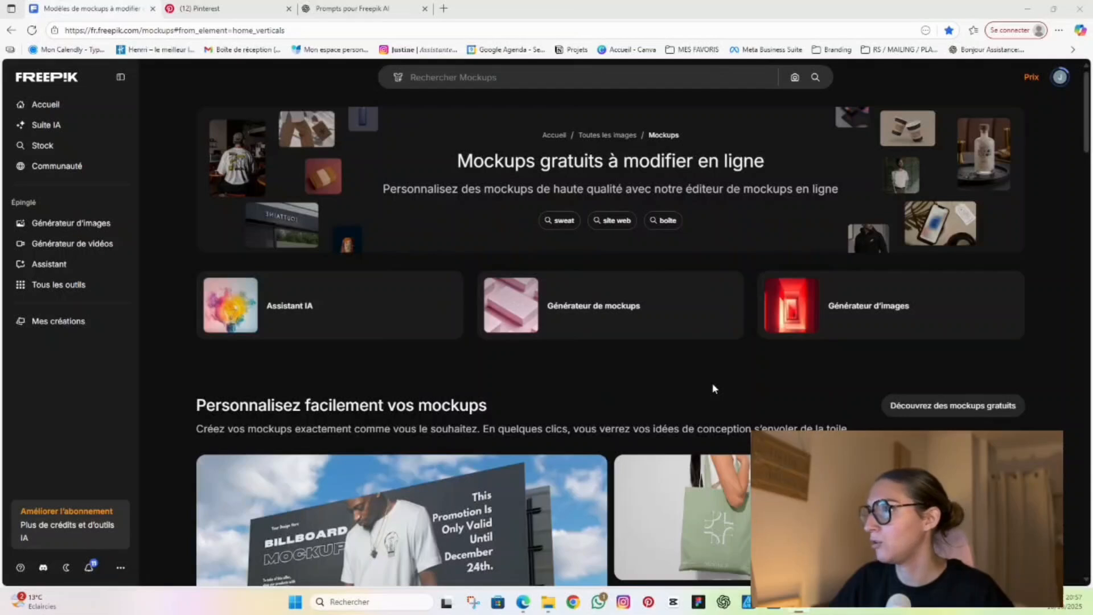
- Go to the AI image generator and start creating a new character
click(823, 319)
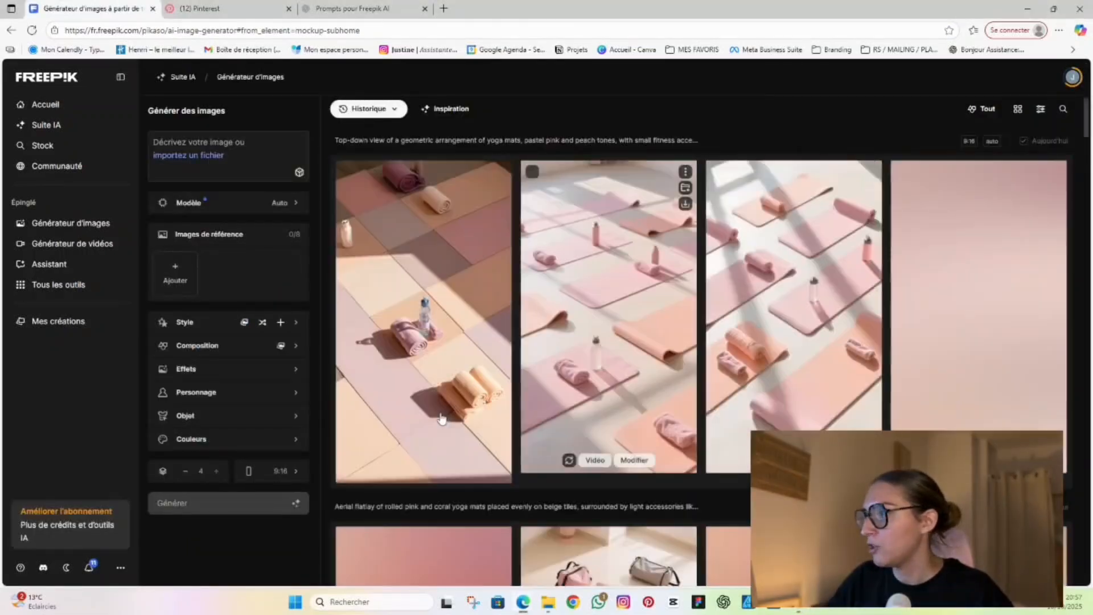
click(257, 391)
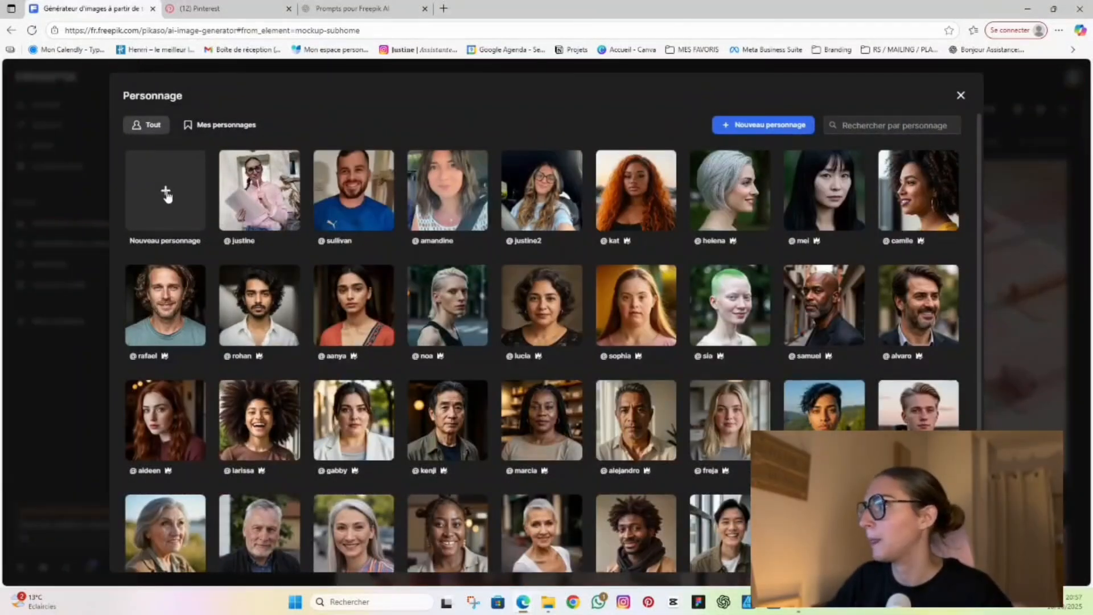
click(167, 196)
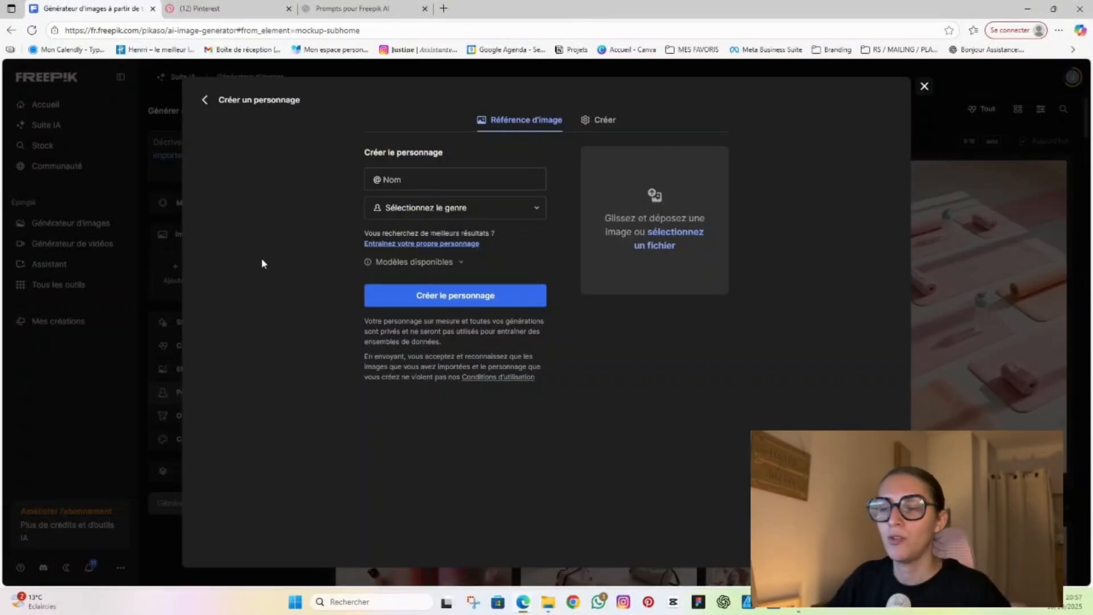
- Enter a first name for the new character and set its gender to Femme
click(412, 182)
text(JUSTINE)
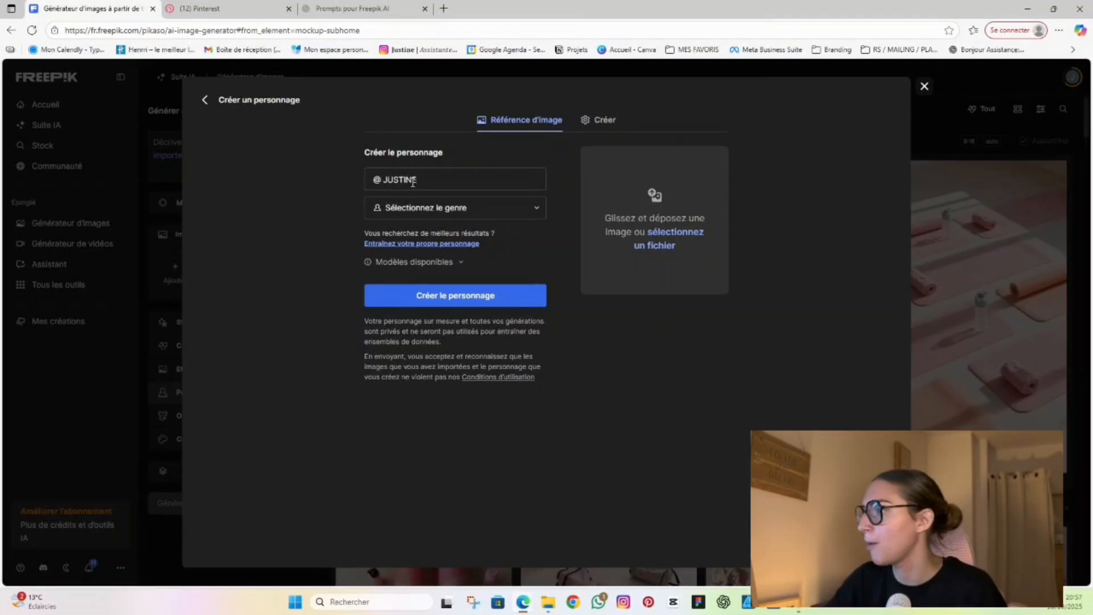
click(428, 209)
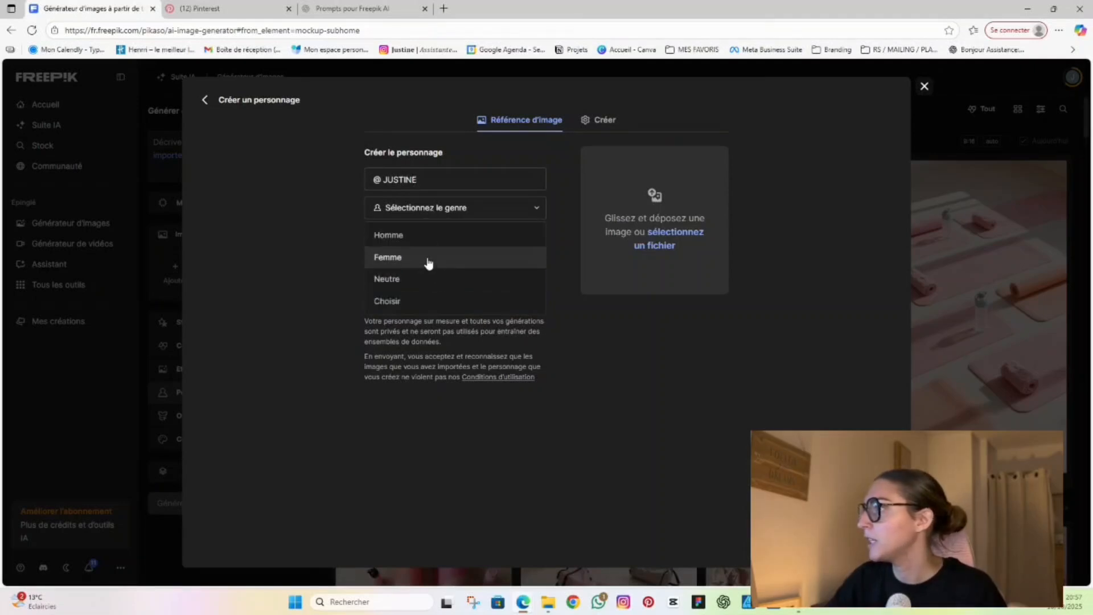
click(428, 261)
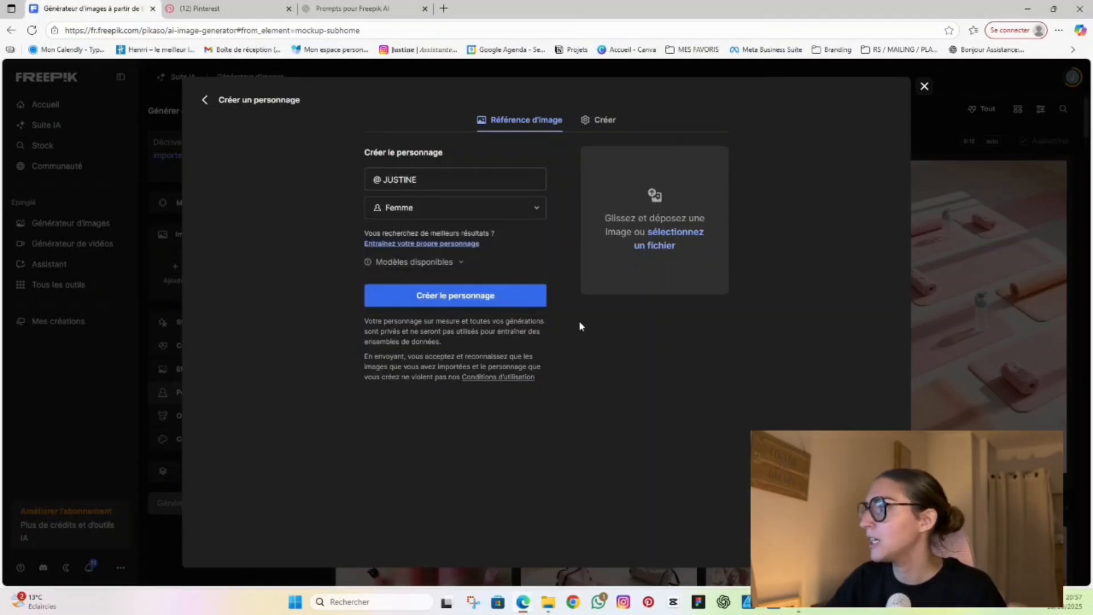
- Review the Créer options for training a character from several images, and browse the library of existing characters
click(603, 123)
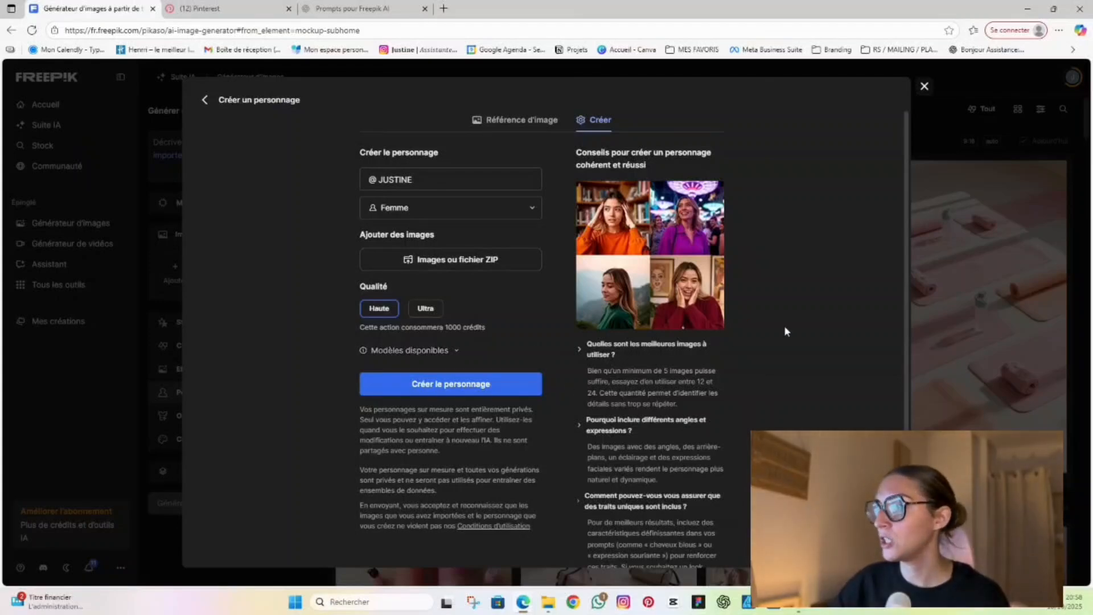
click(923, 87)
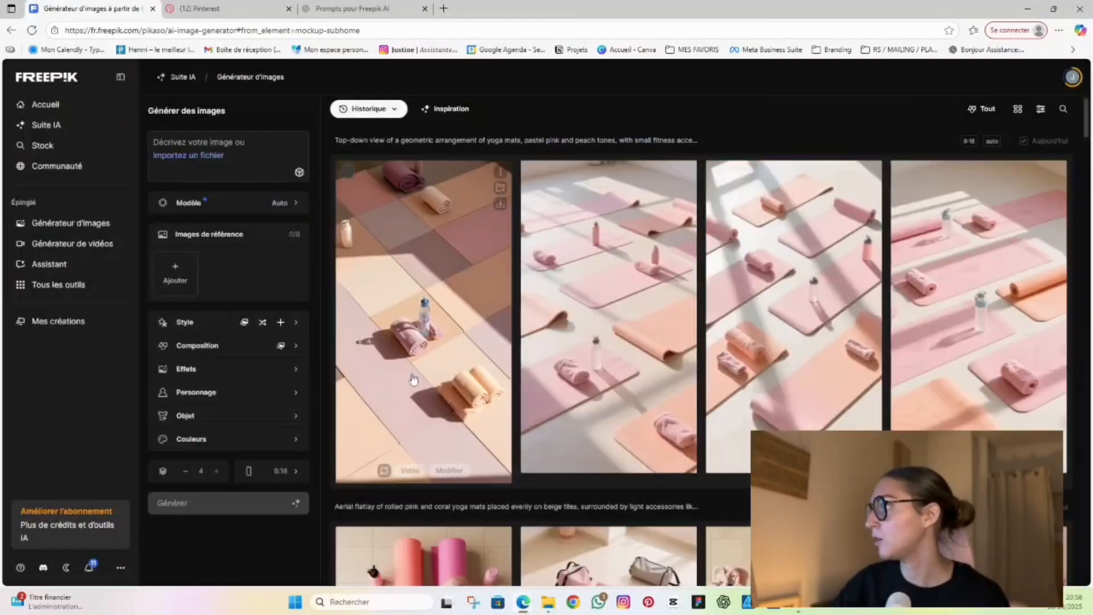
click(227, 395)
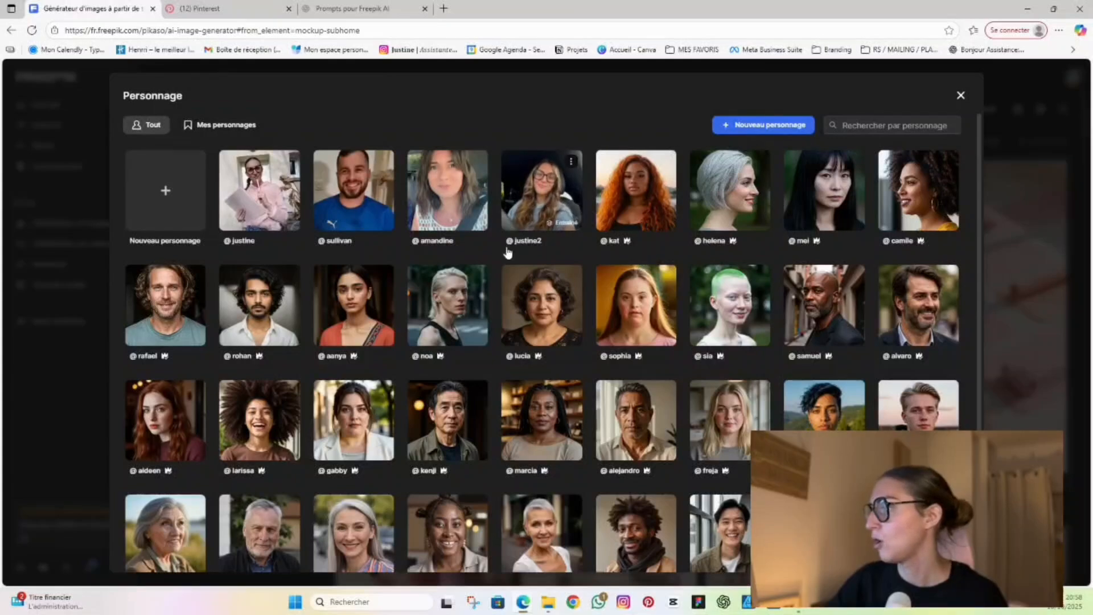
scroll(313, 553, down, 1)
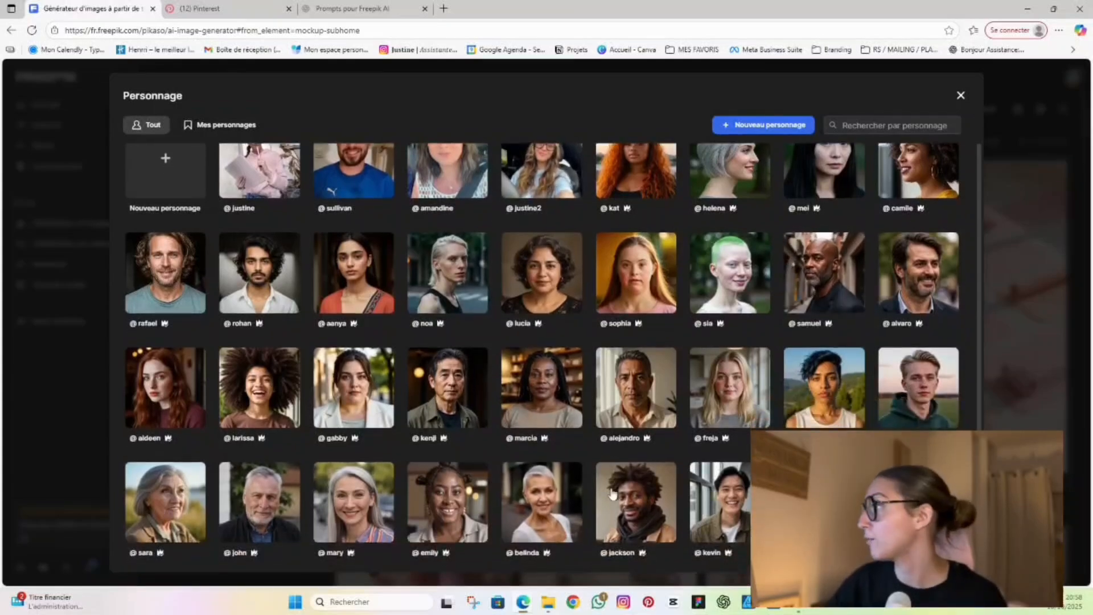
scroll(470, 329, up, 1)
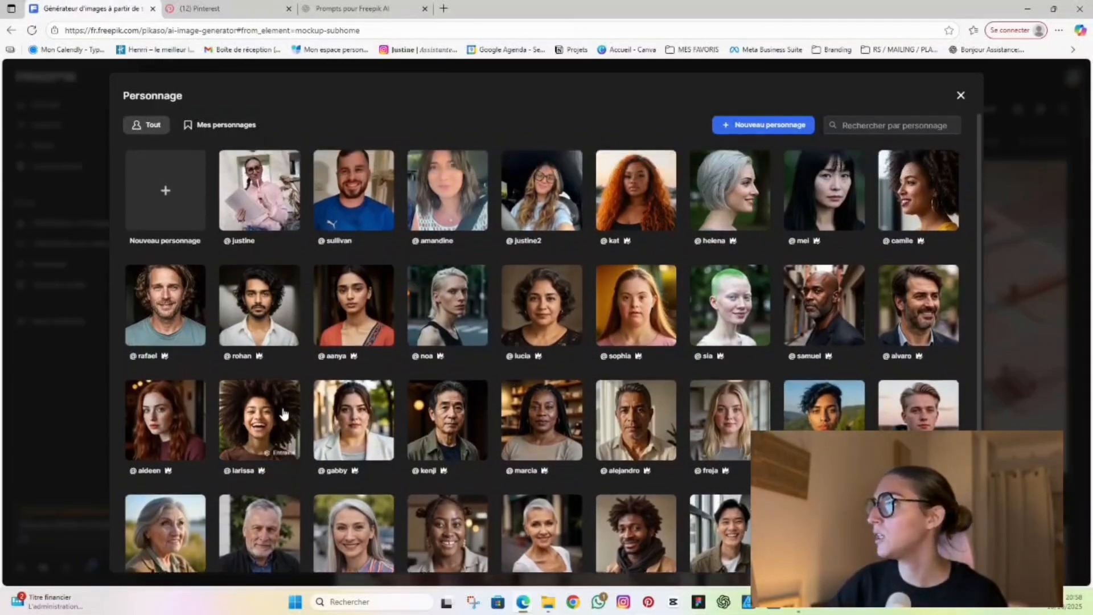
click(959, 96)
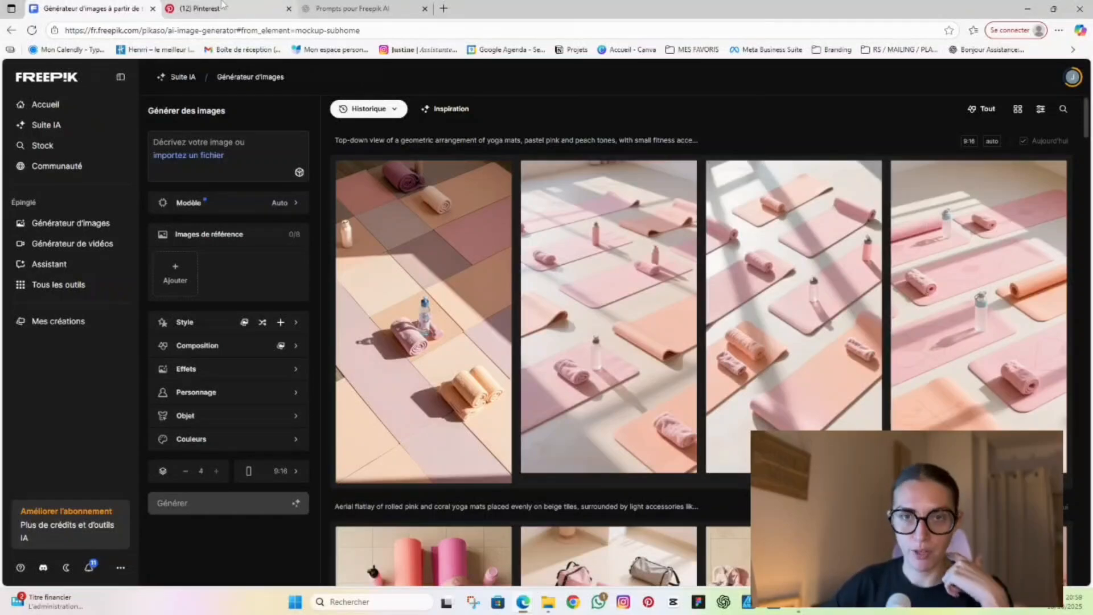
- Switch to Pinterest, search for "Shooting photo palmier" and browse the photos for inspiration
click(200, 9)
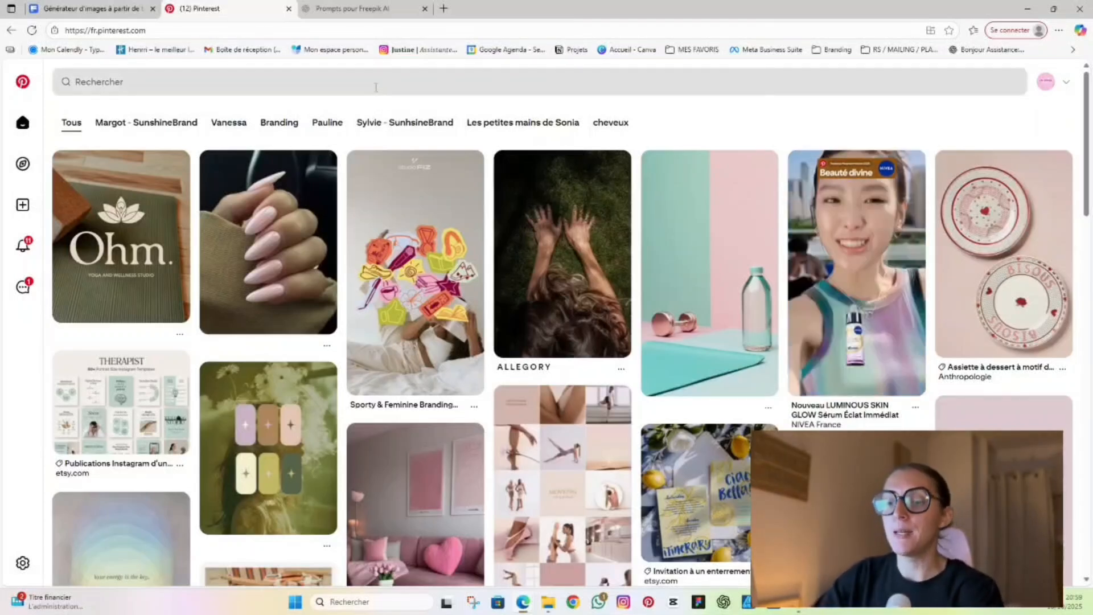
click(376, 88)
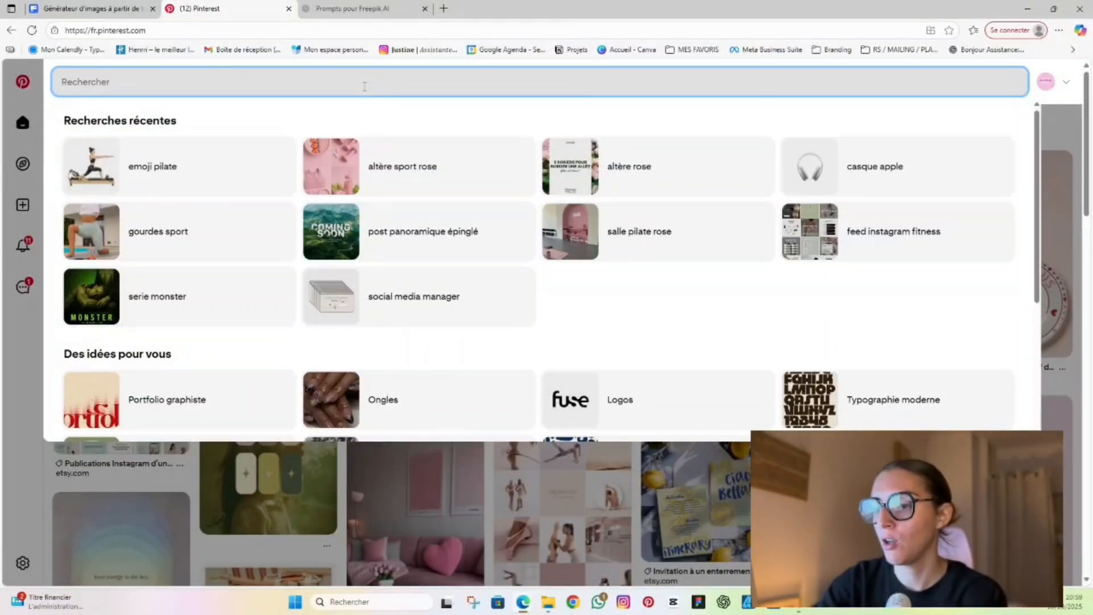
text(Sh)
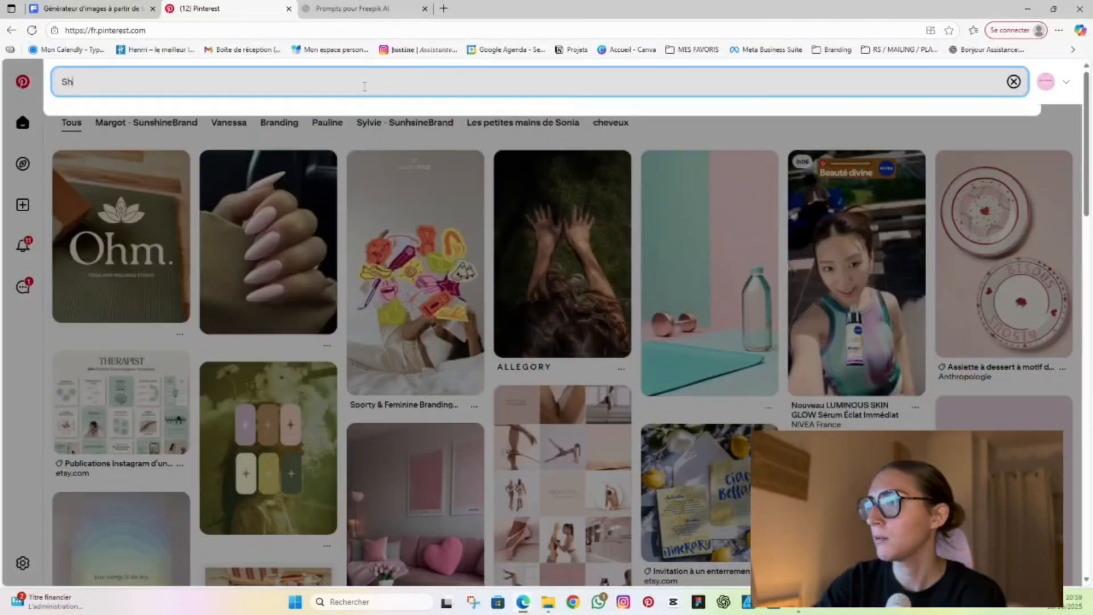
text(ooting photo palmier)
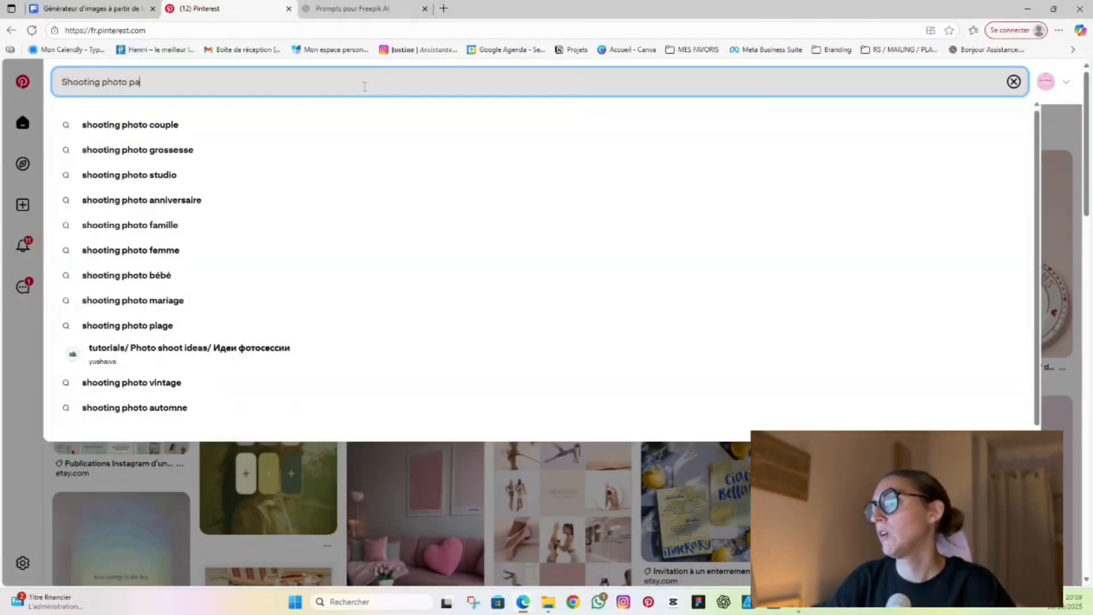
key(Return)
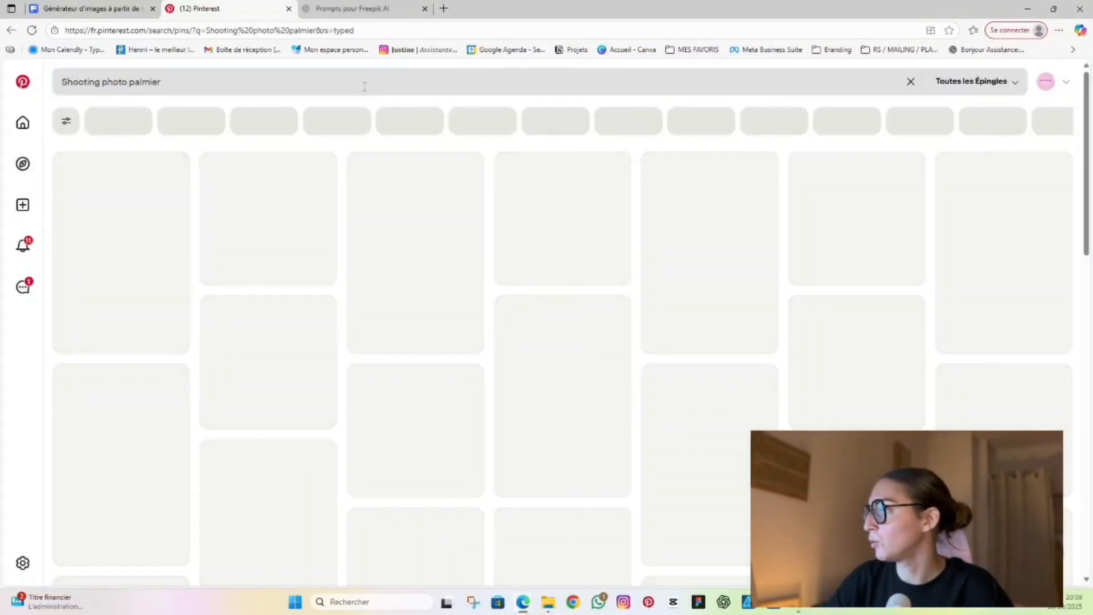
scroll(576, 217, down, 1)
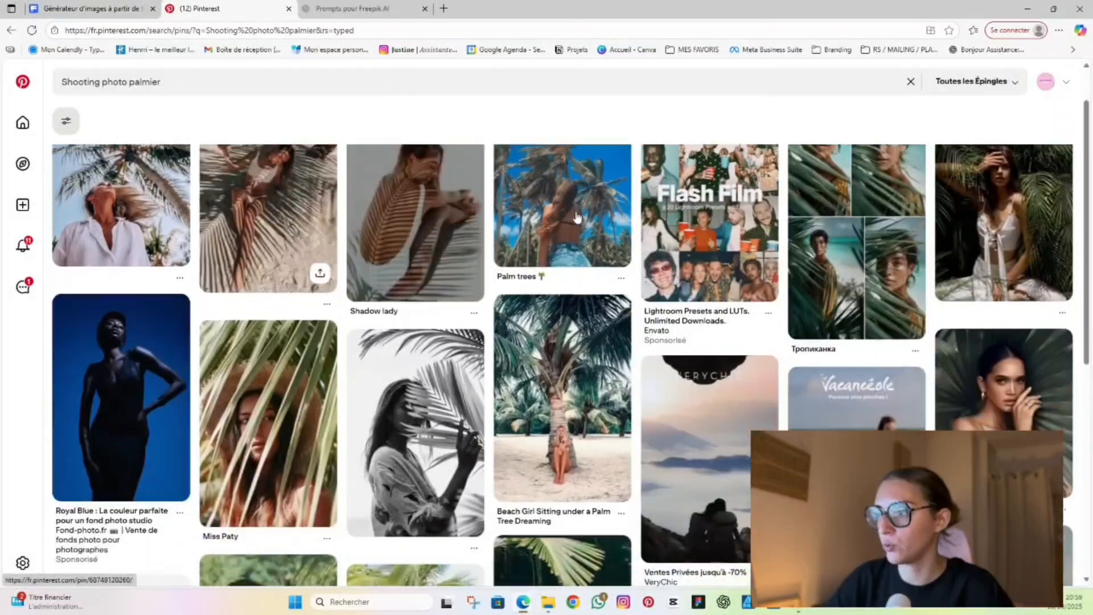
scroll(261, 399, down, 3)
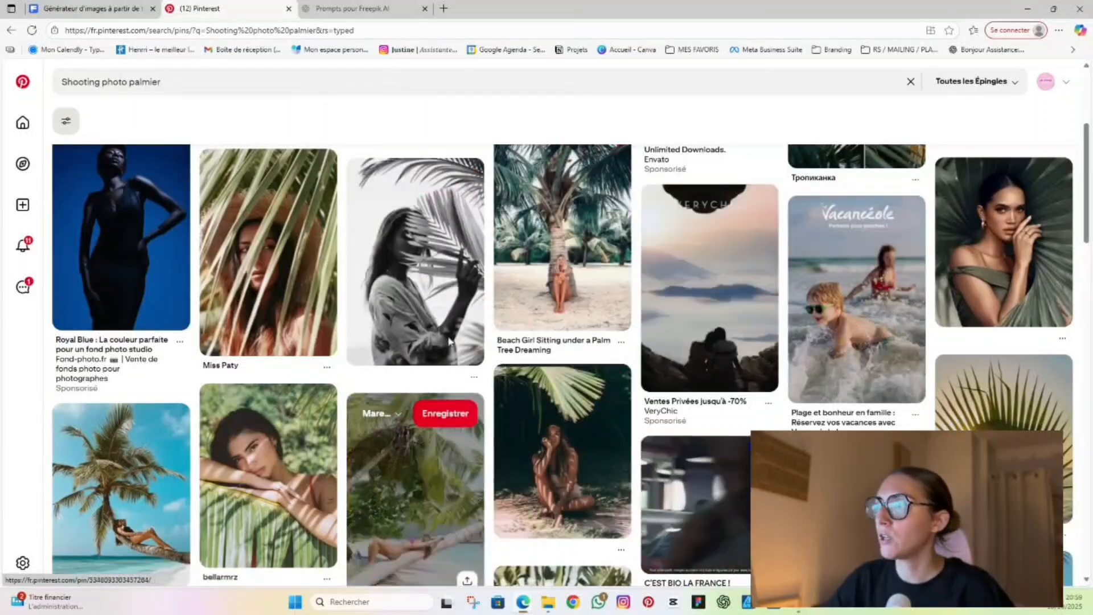
scroll(484, 402, up, 4)
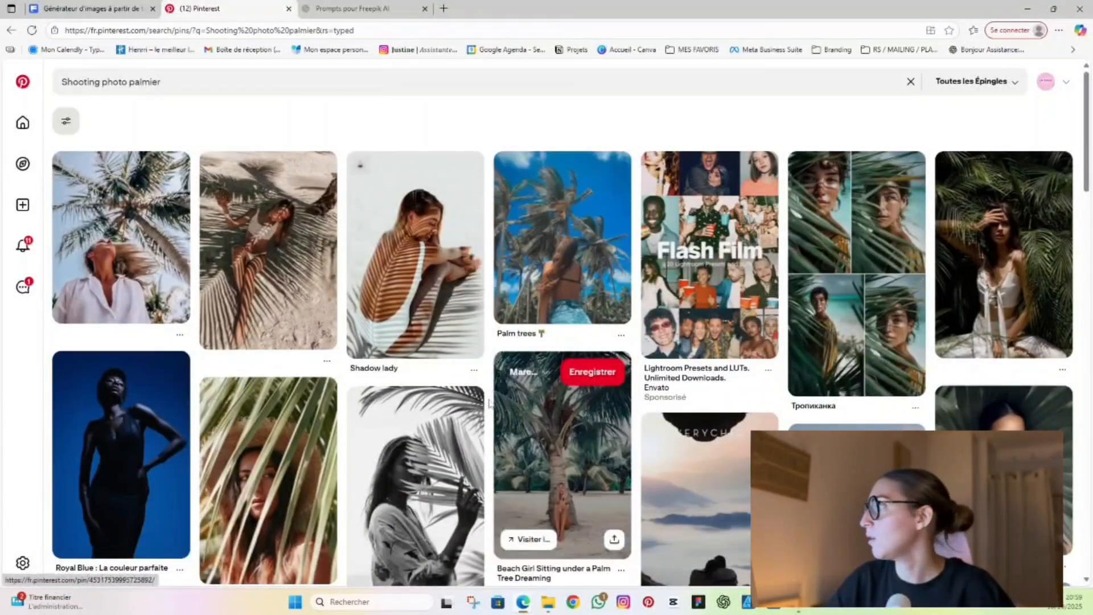
- Switch to the ChatGPT conversation and examine the reference photo and the French request for Freepik photoshoot prompts
click(353, 8)
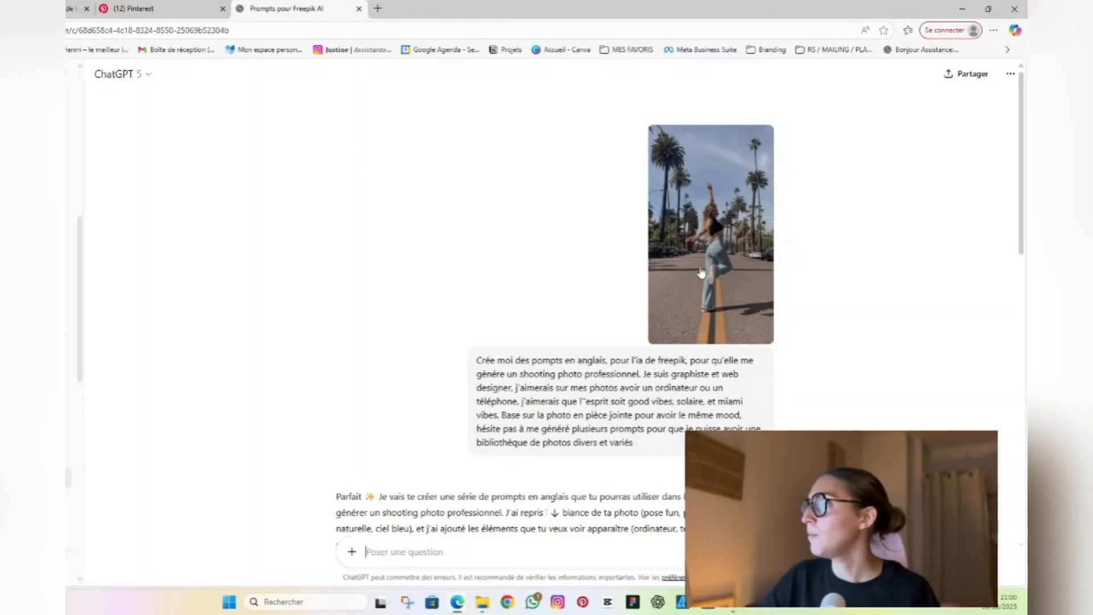
scroll(701, 272, down, 2)
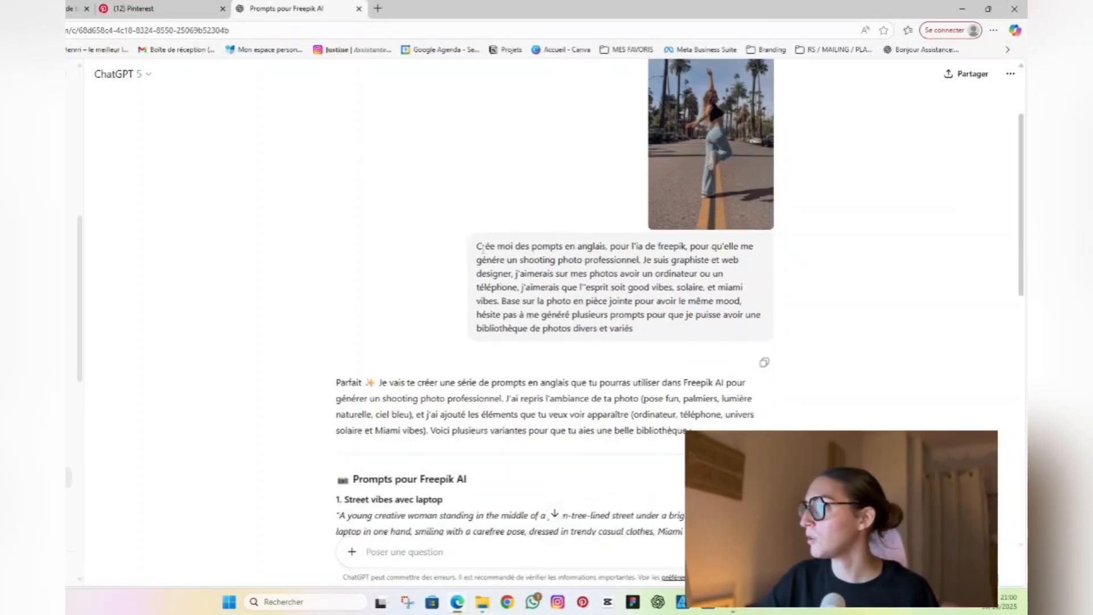
drag(477, 246, 658, 333)
click(658, 335)
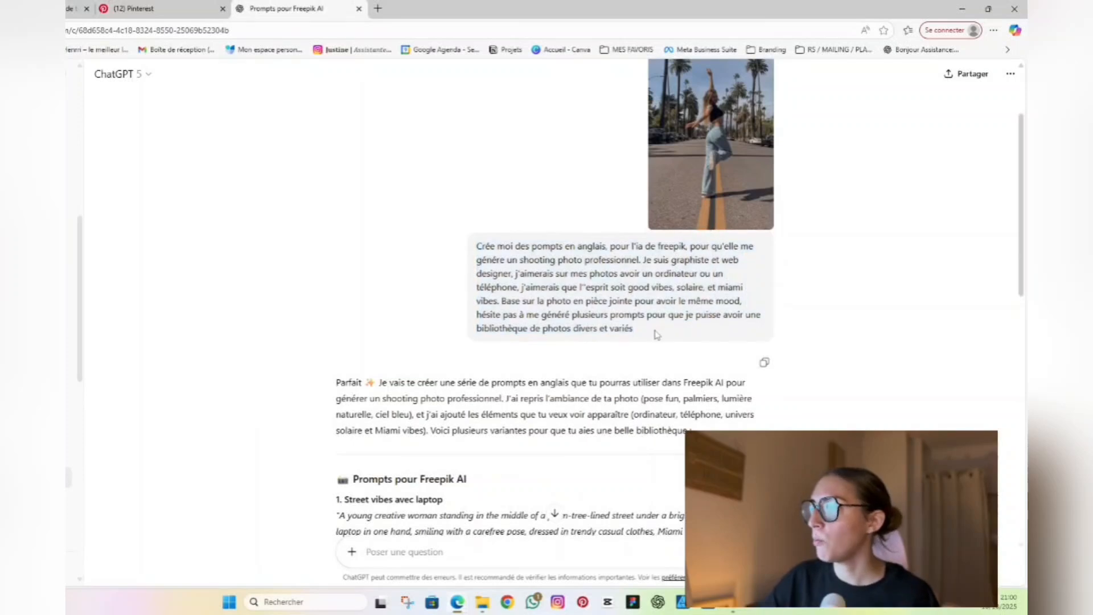
drag(477, 246, 654, 331)
click(655, 333)
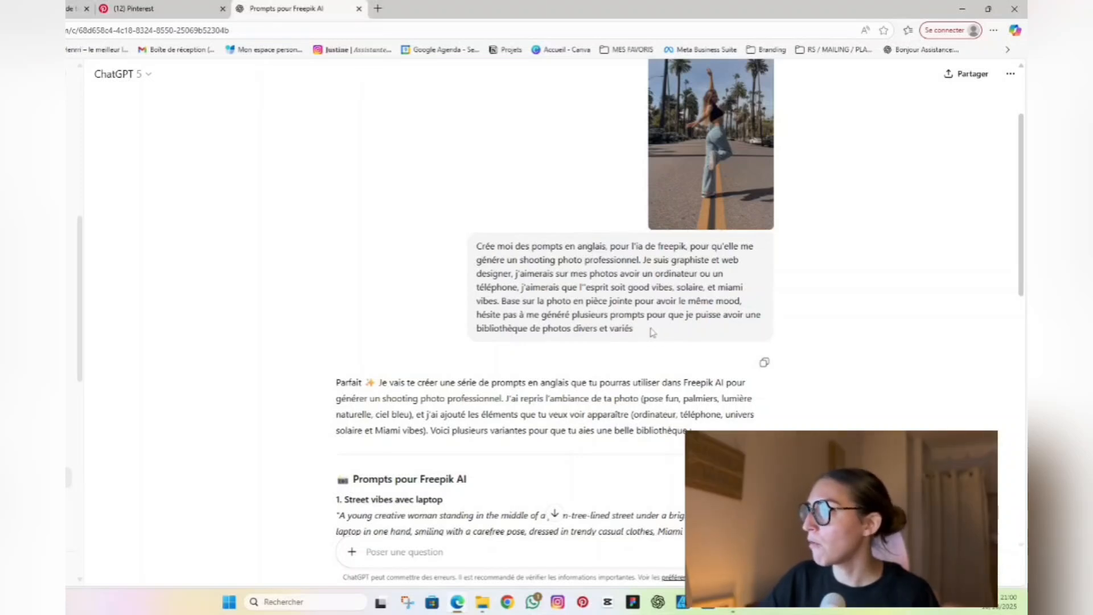
drag(524, 301, 638, 336)
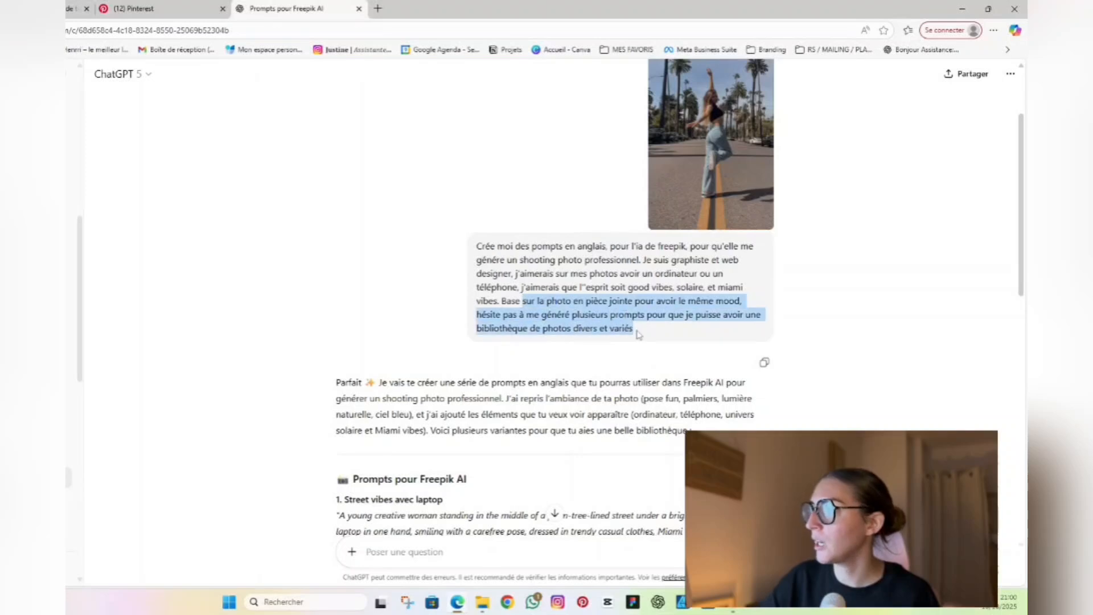
click(640, 339)
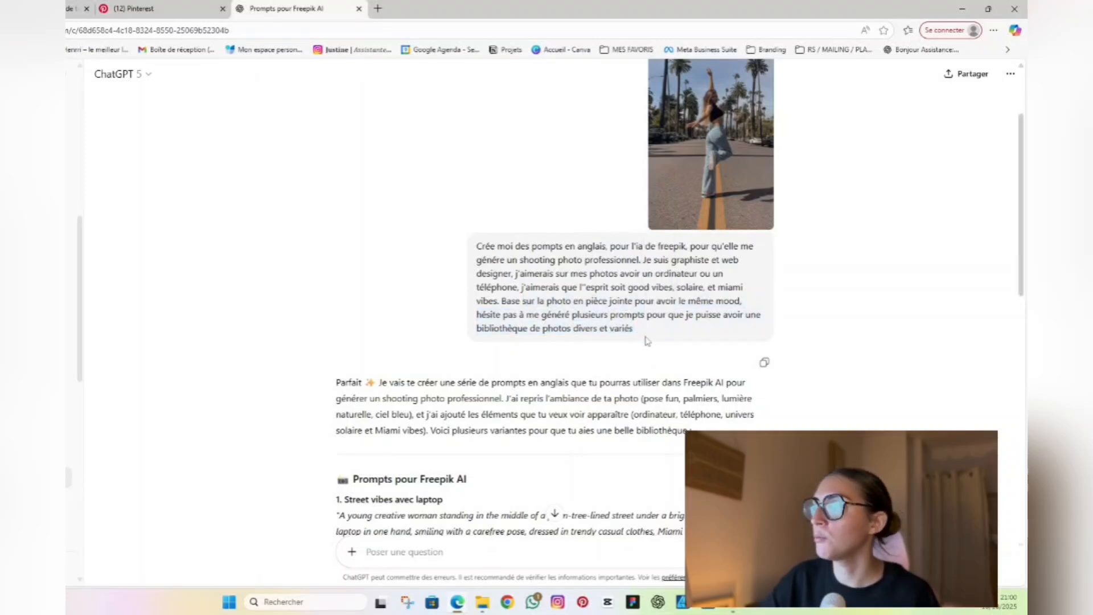
- Examine the English photoshoot prompts that ChatGPT wrote for Freepik AI
scroll(647, 340, down, 2)
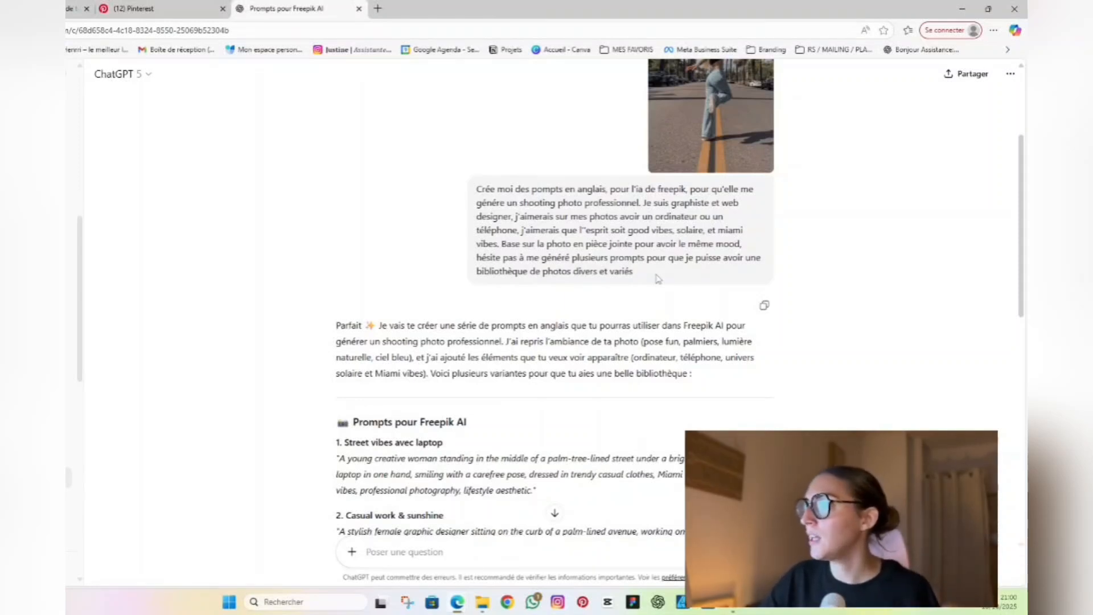
scroll(658, 276, down, 5)
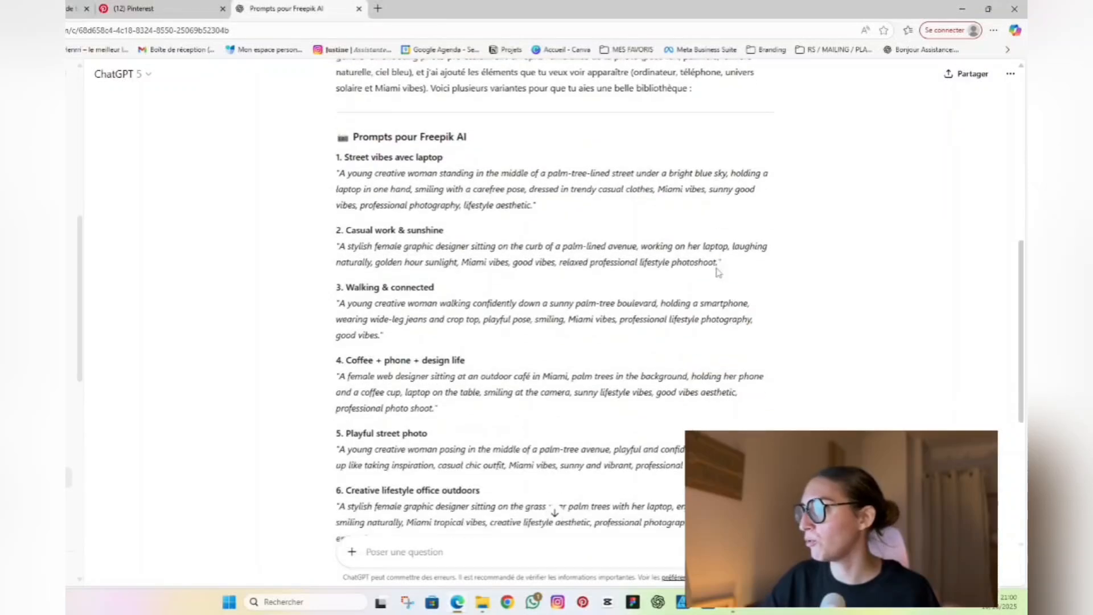
drag(352, 178, 495, 377)
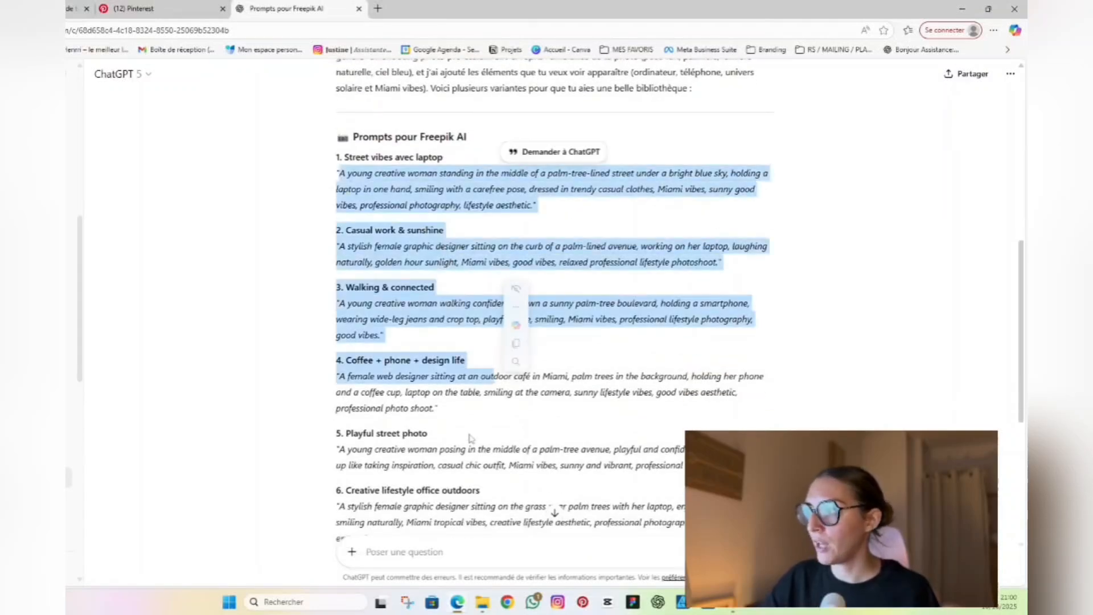
click(512, 376)
scroll(543, 380, down, 4)
scroll(543, 381, up, 6)
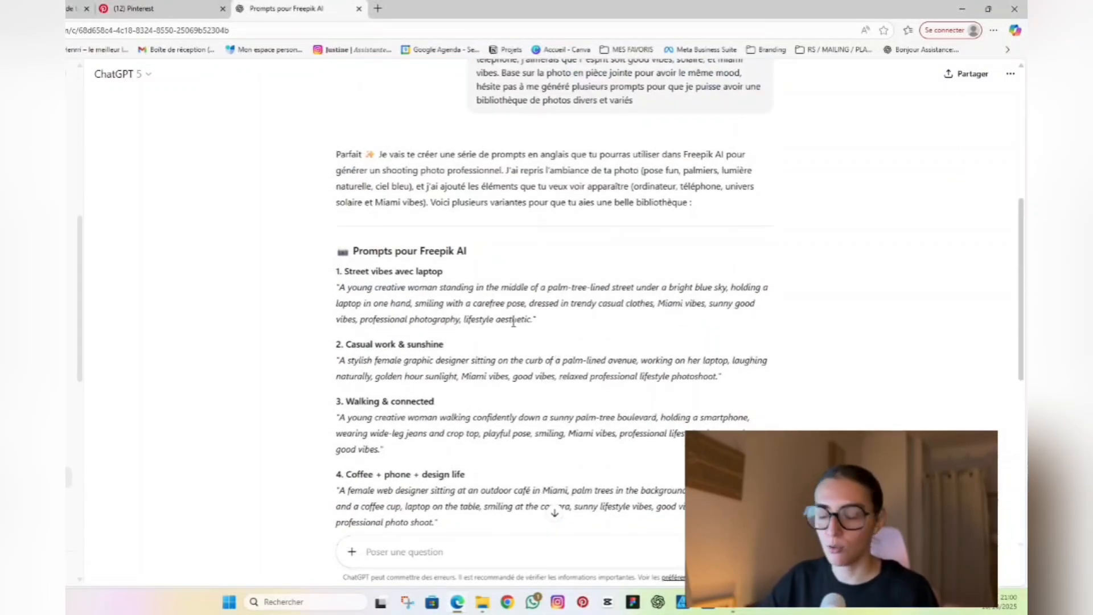
- Copy the text of the first prompt, "Street vibes avec laptop"
scroll(483, 340, down, 1)
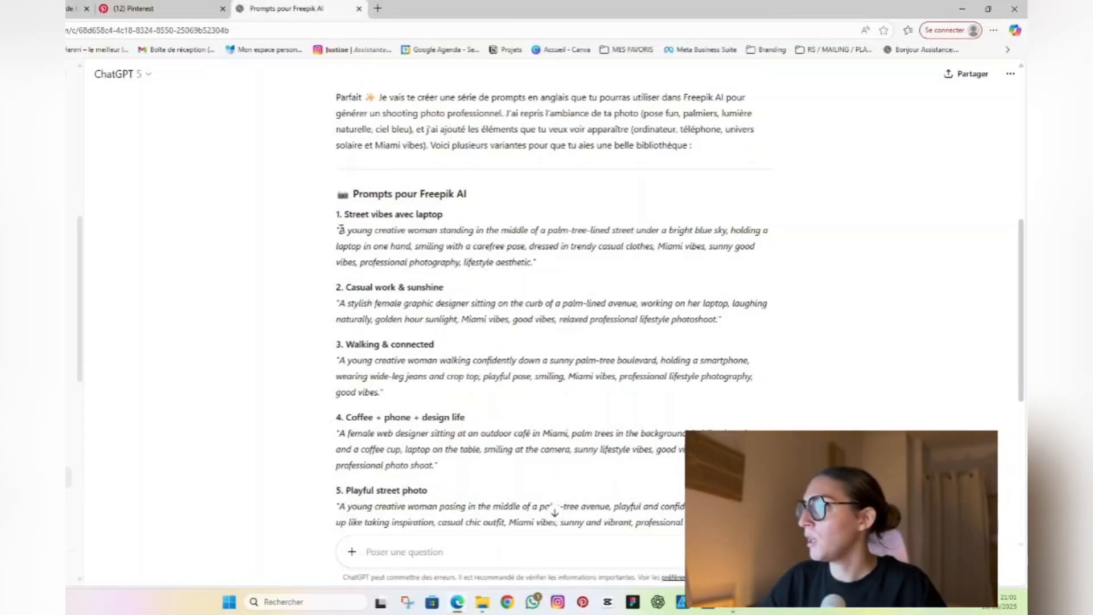
drag(340, 229, 532, 261)
key(ctrl+c)
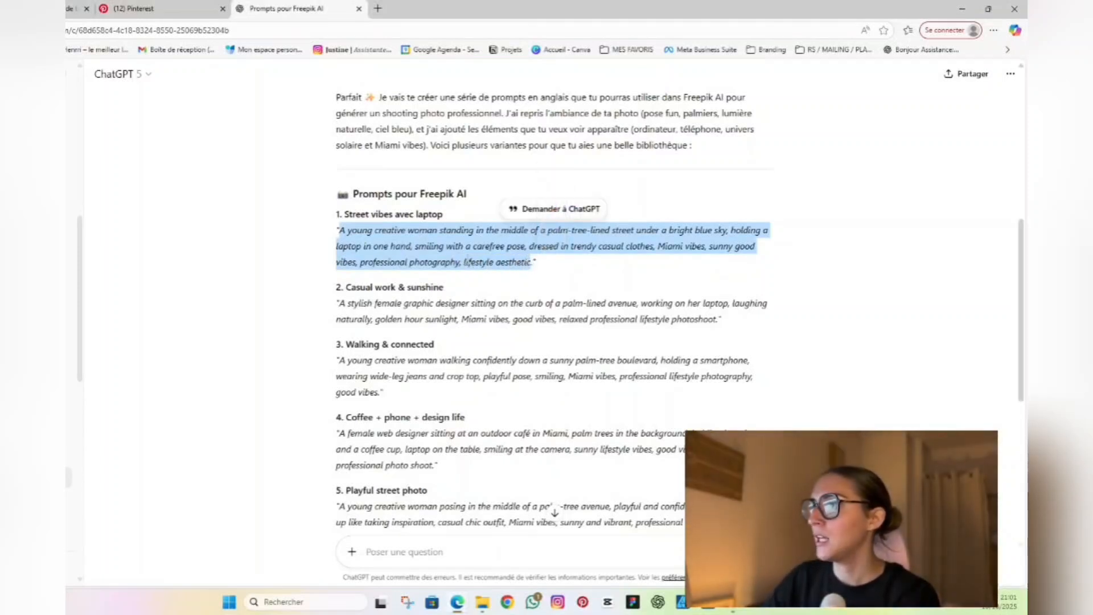
- Switch to the Freepik image generator and fill the prompt with the custom character mention ending in 2, followed by the copied "Street vibes avec laptop" text
click(72, 8)
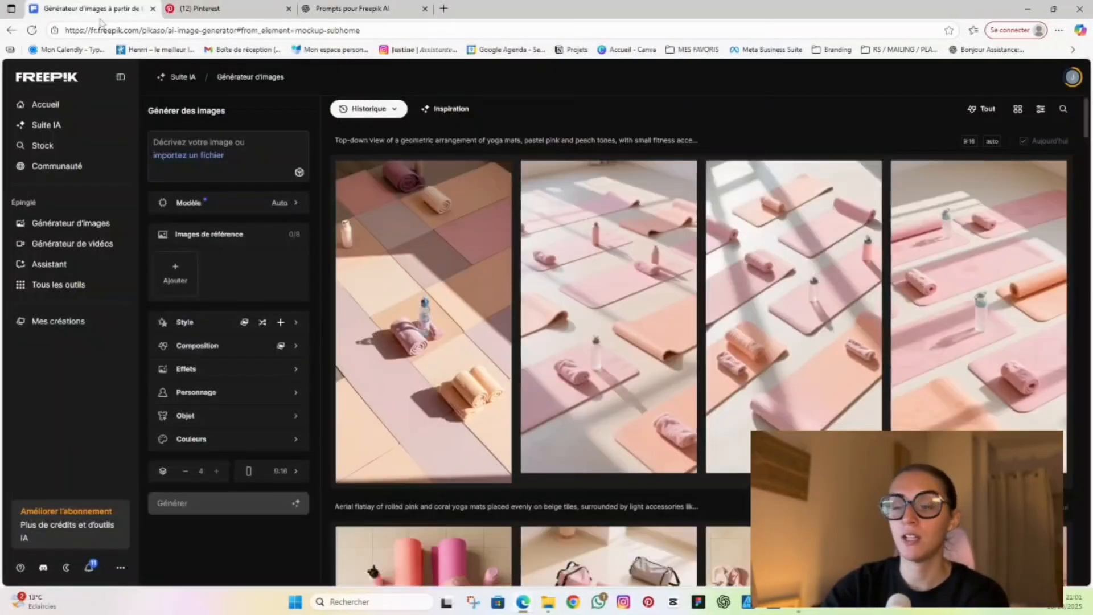
click(214, 144)
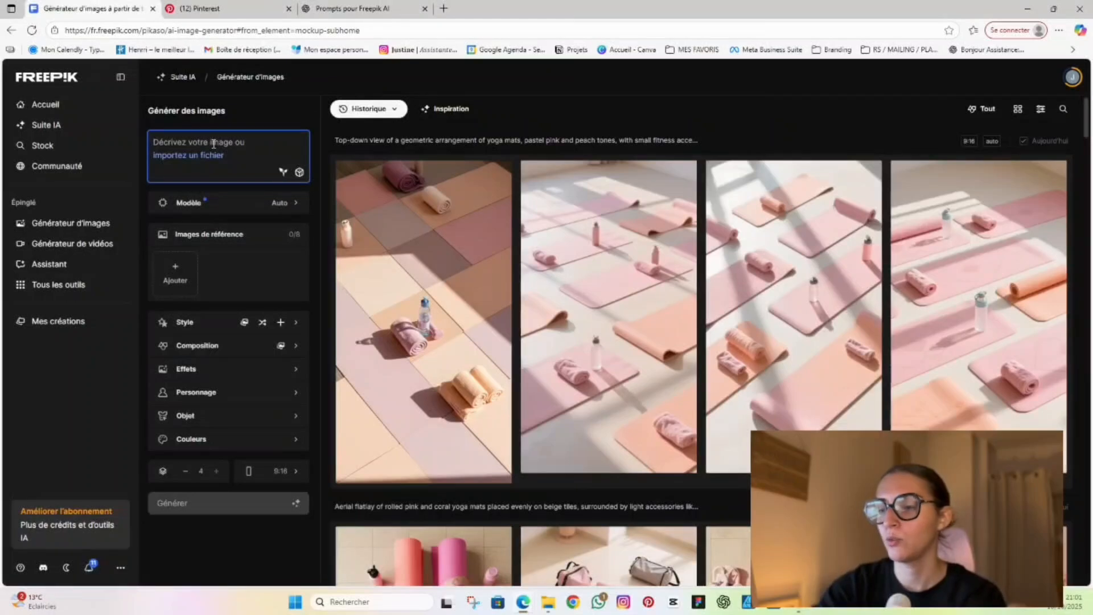
text(@)
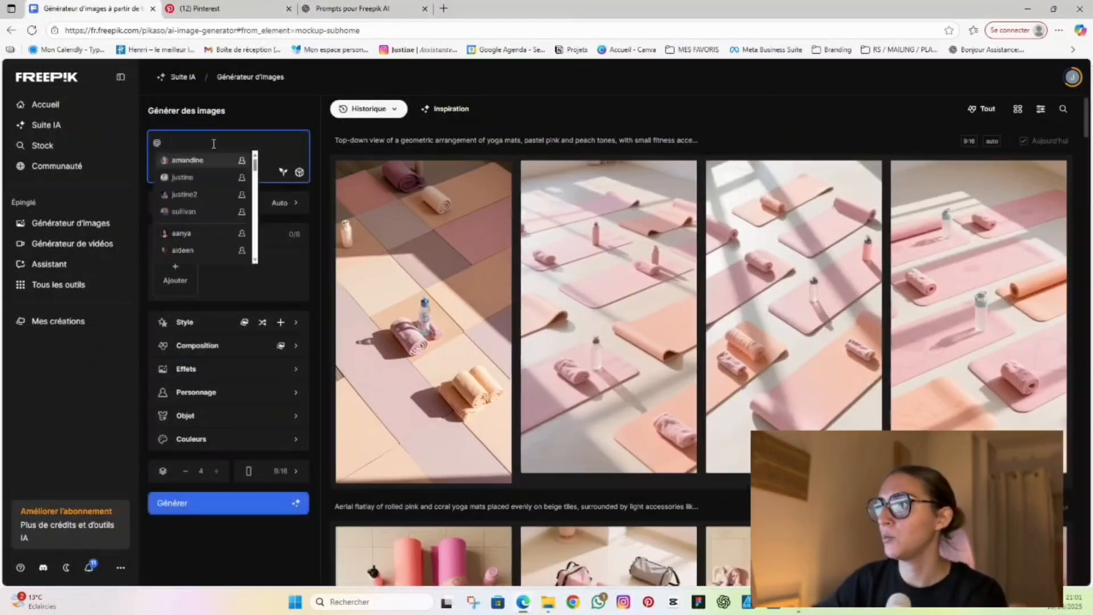
text(just)
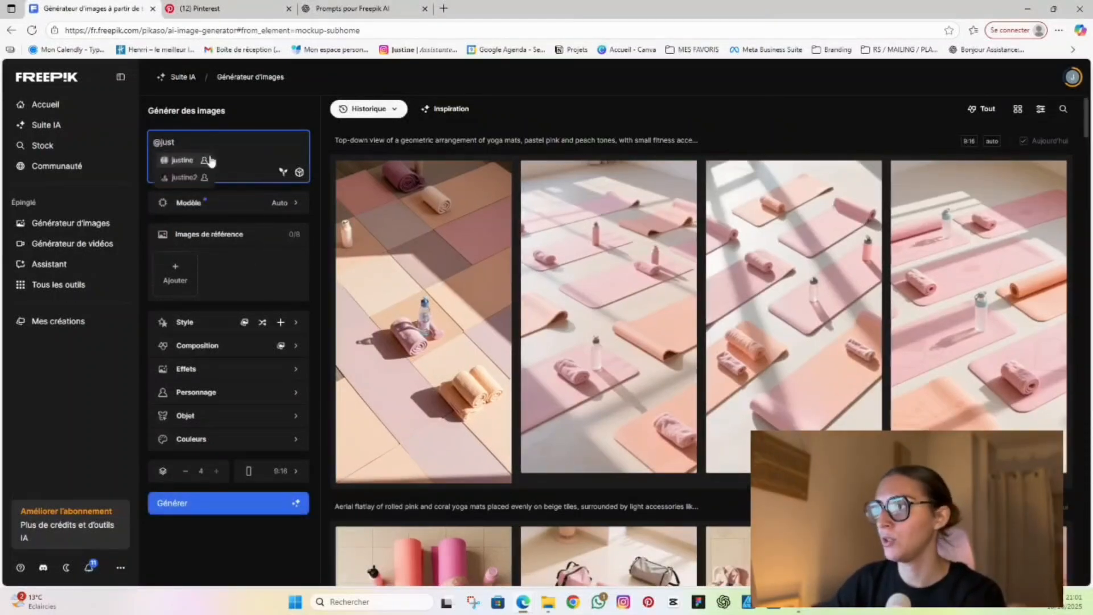
click(188, 177)
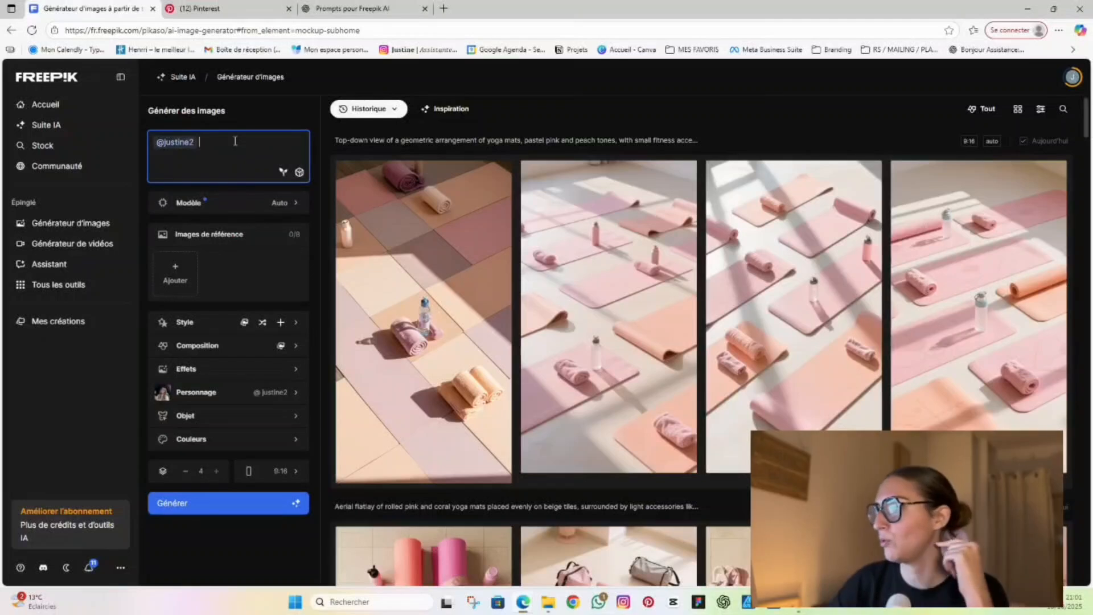
key(ctrl+v)
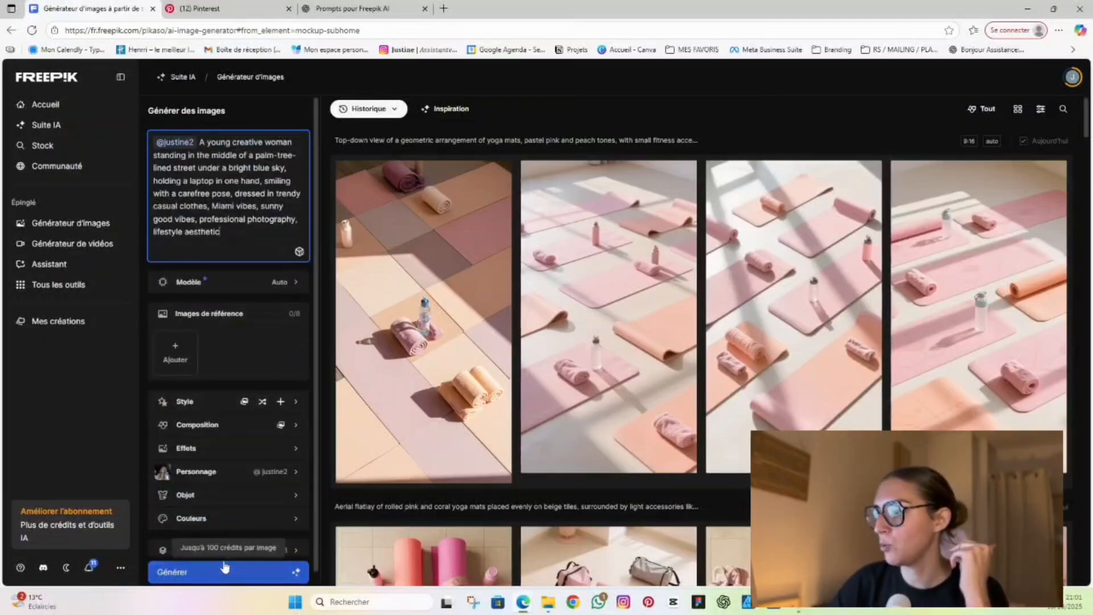
- Check the aspect ratio options, keep 9:16 Story and generate four images from the prompt
scroll(227, 576, down, 2)
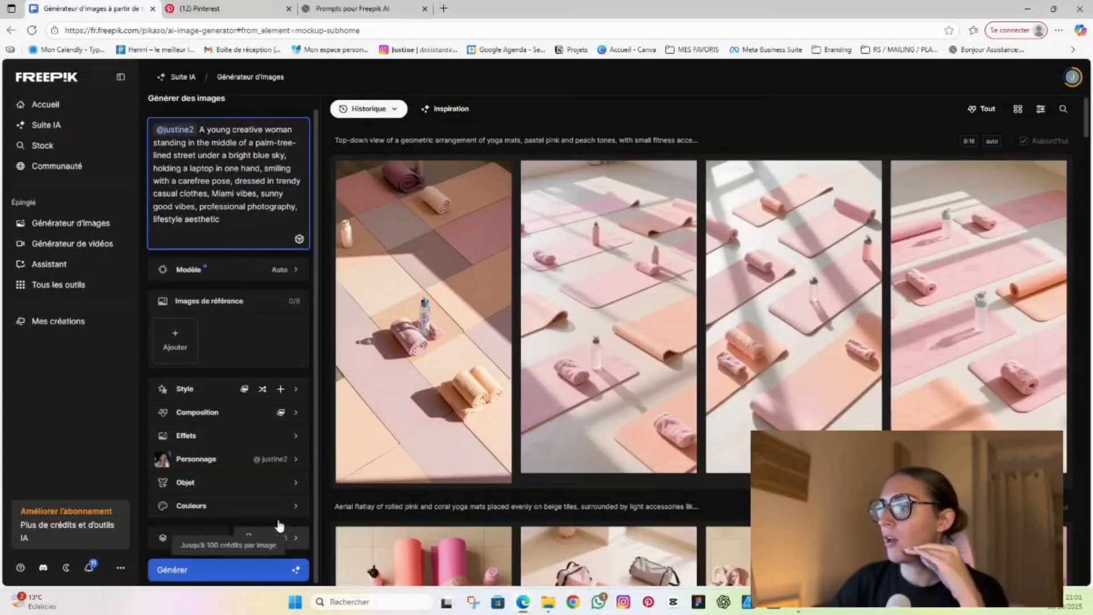
click(278, 540)
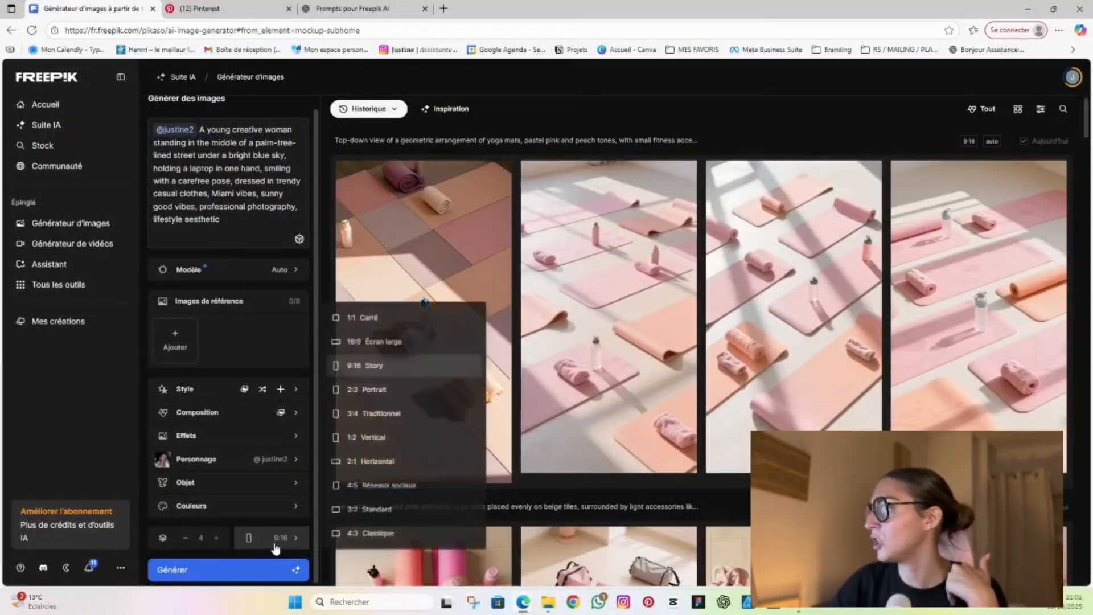
click(245, 578)
click(245, 574)
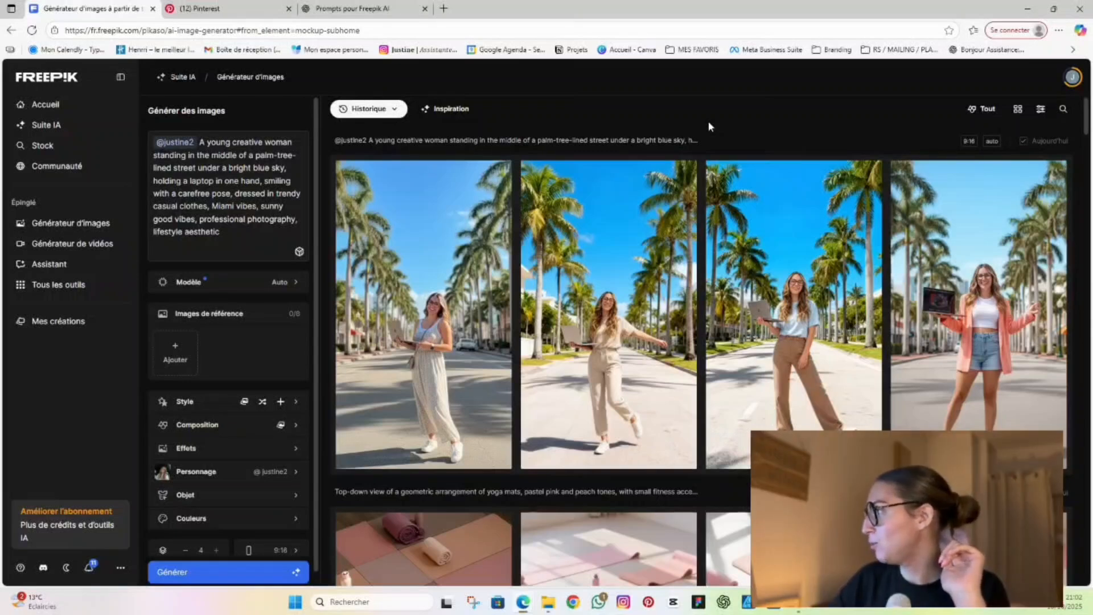
- Examine the new palm-tree street images and compare them with the earlier Miami-style photoshoot results of the character in the generation history
mouse_move(422, 345)
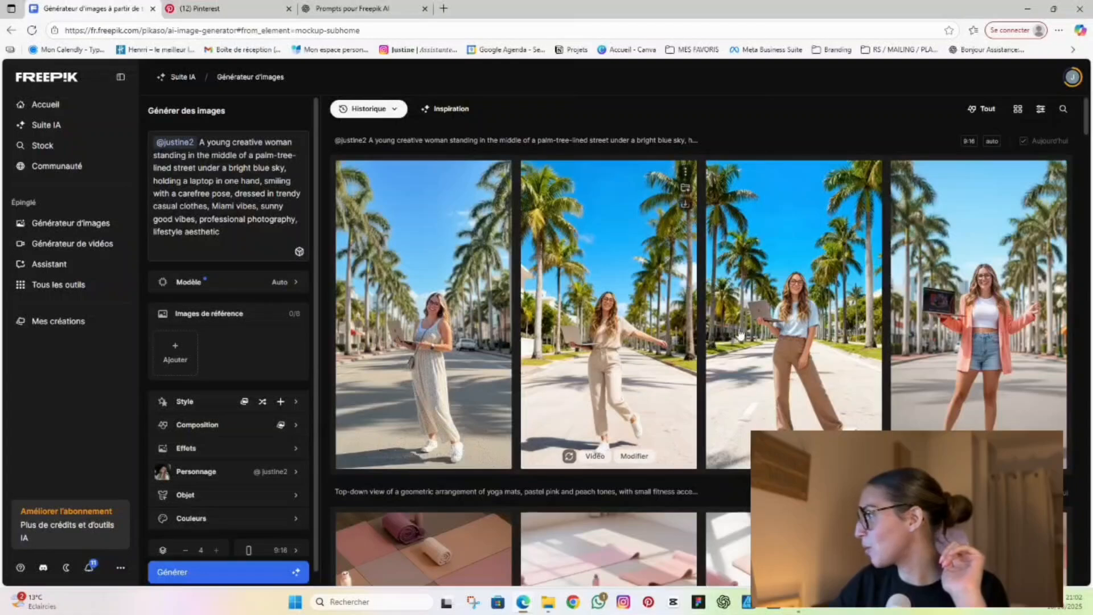
mouse_move(799, 308)
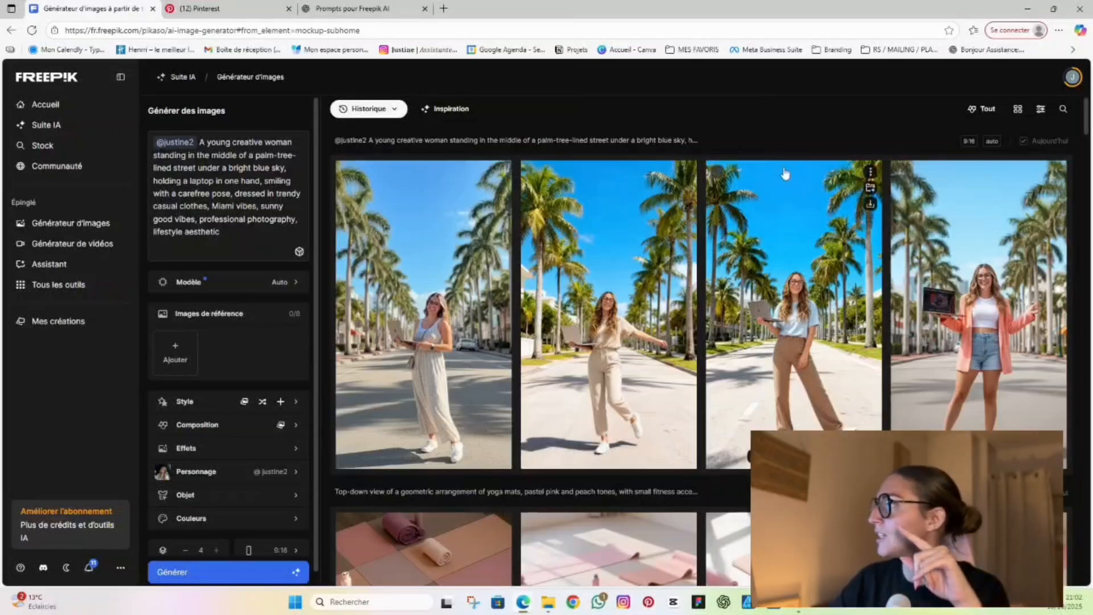
scroll(881, 402, down, 10)
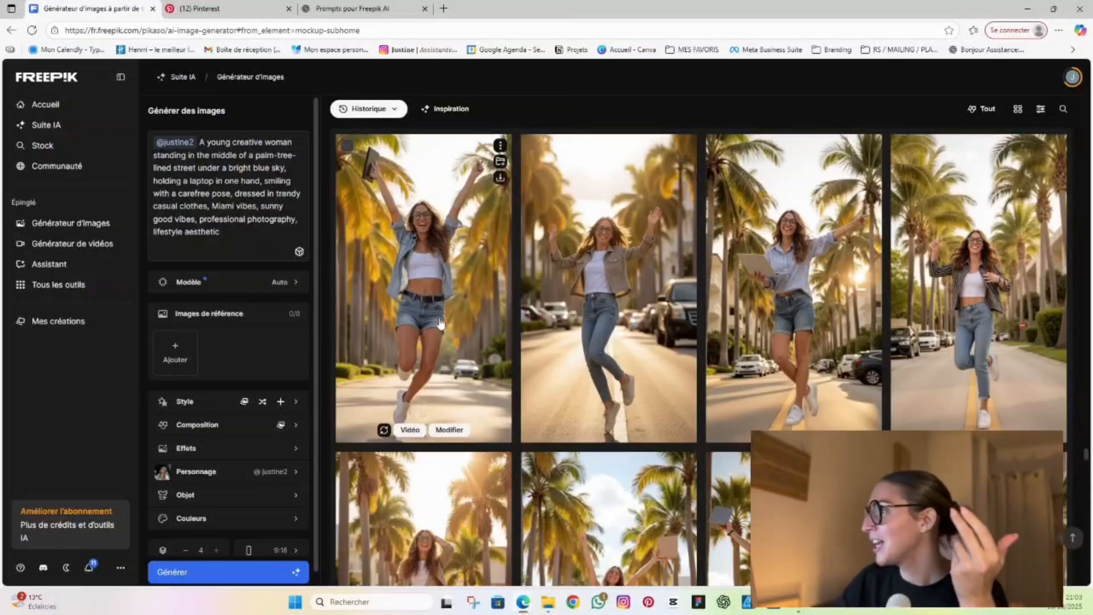
scroll(1022, 311, down, 1)
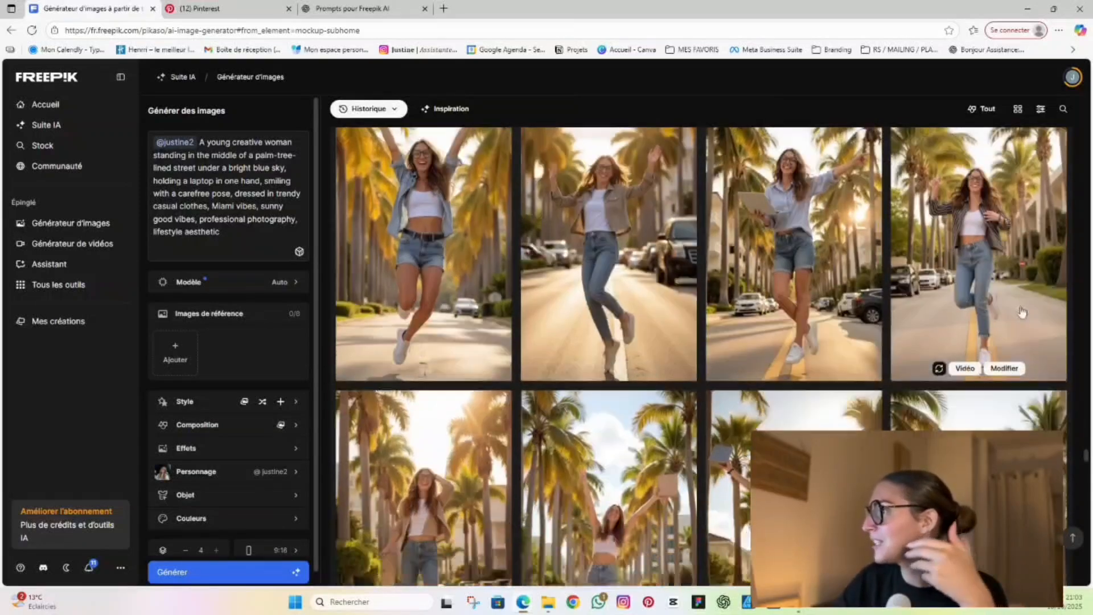
scroll(1022, 311, down, 10)
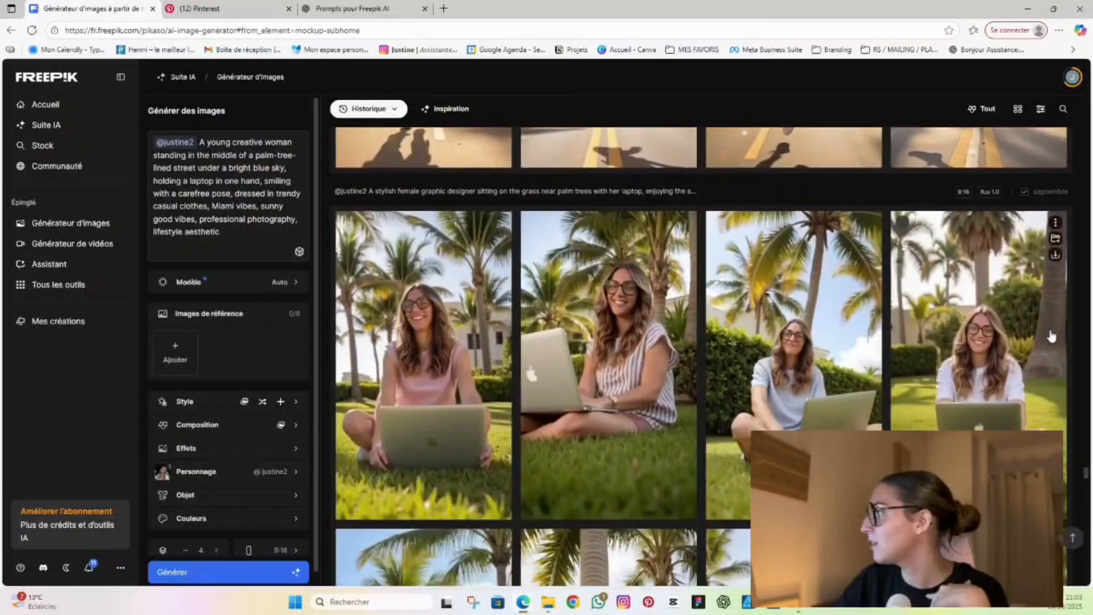
scroll(1051, 336, down, 2)
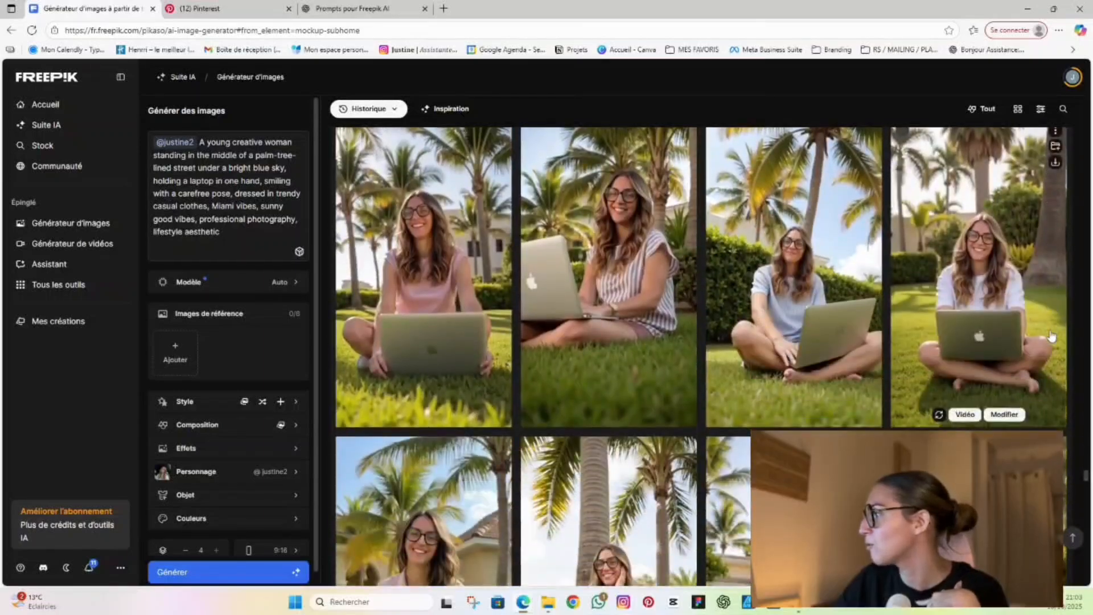
scroll(1071, 305, down, 5)
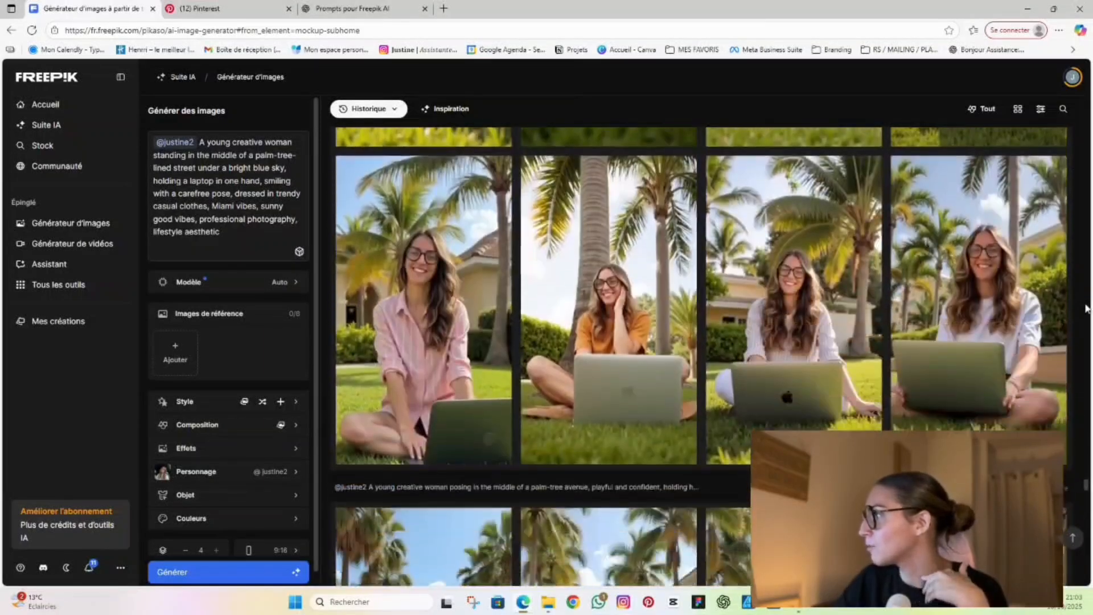
scroll(1076, 316, down, 10)
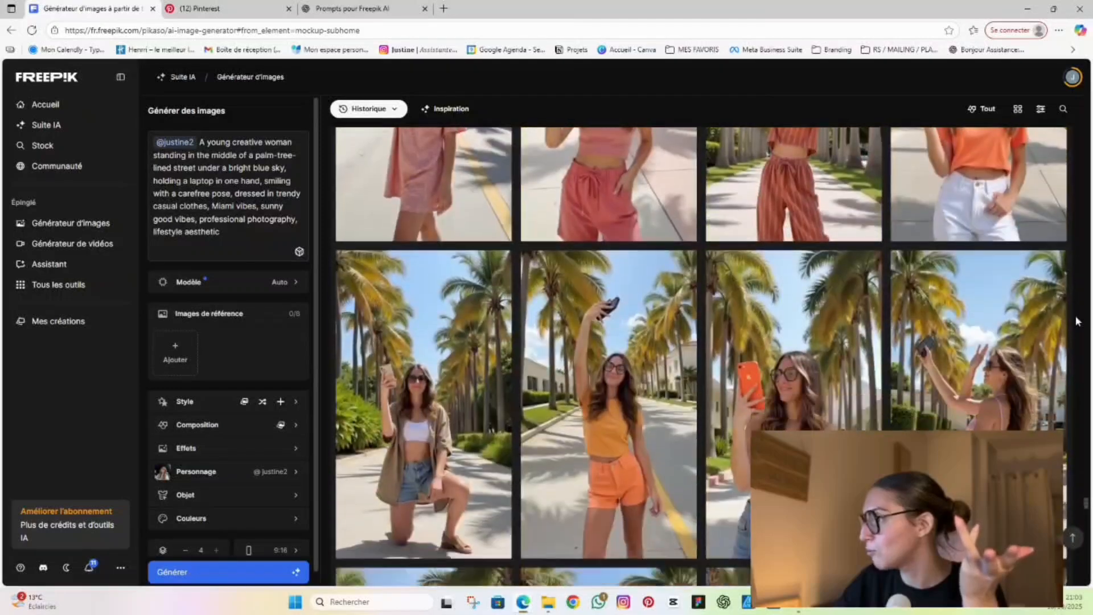
scroll(1075, 316, up, 4)
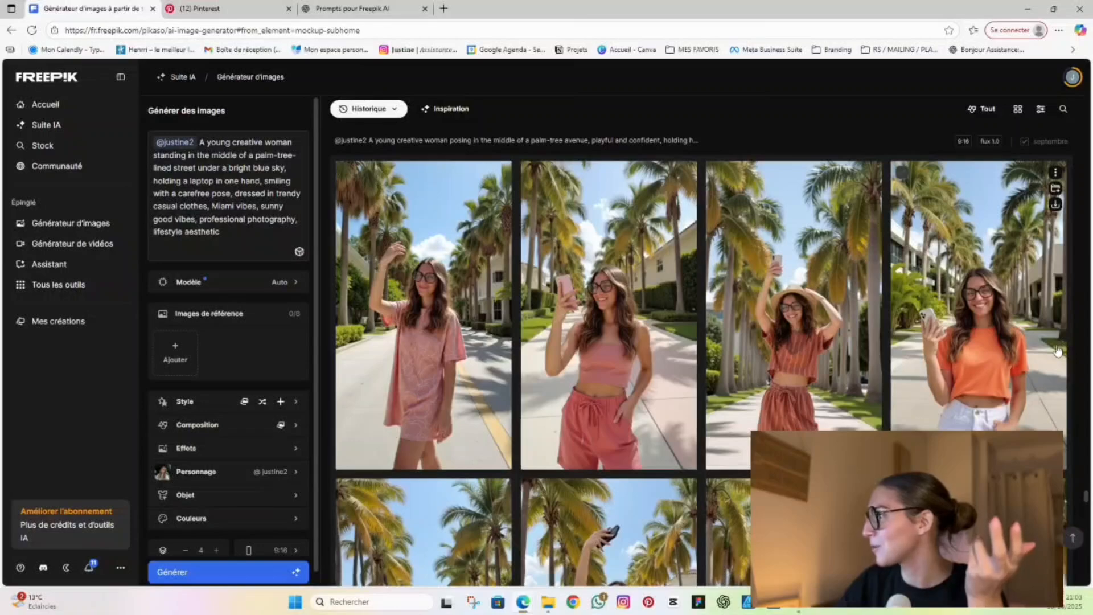
scroll(979, 341, down, 5)
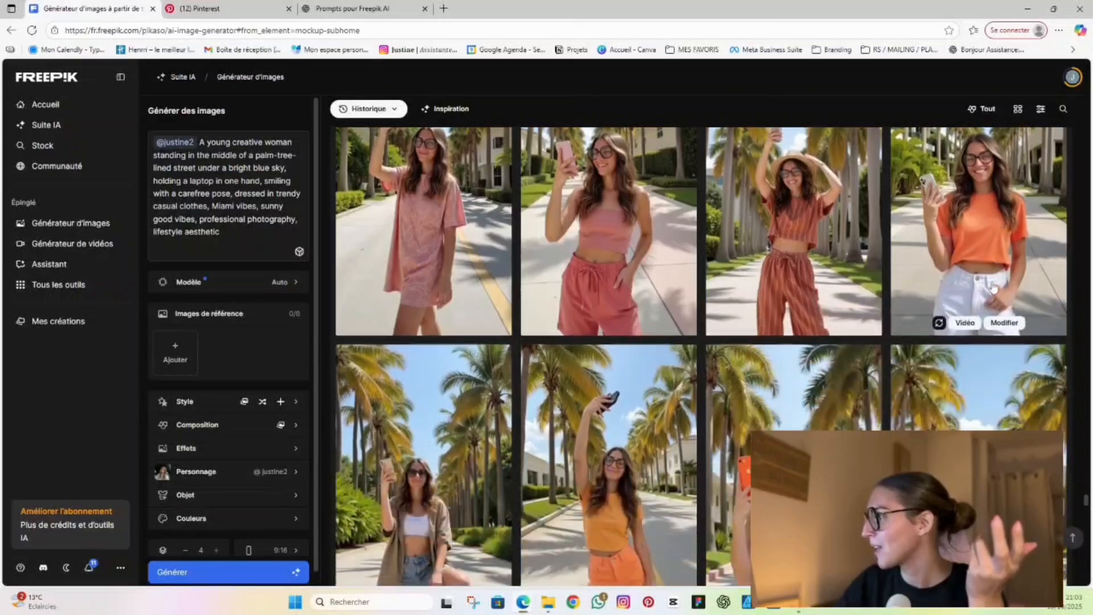
scroll(819, 376, down, 7)
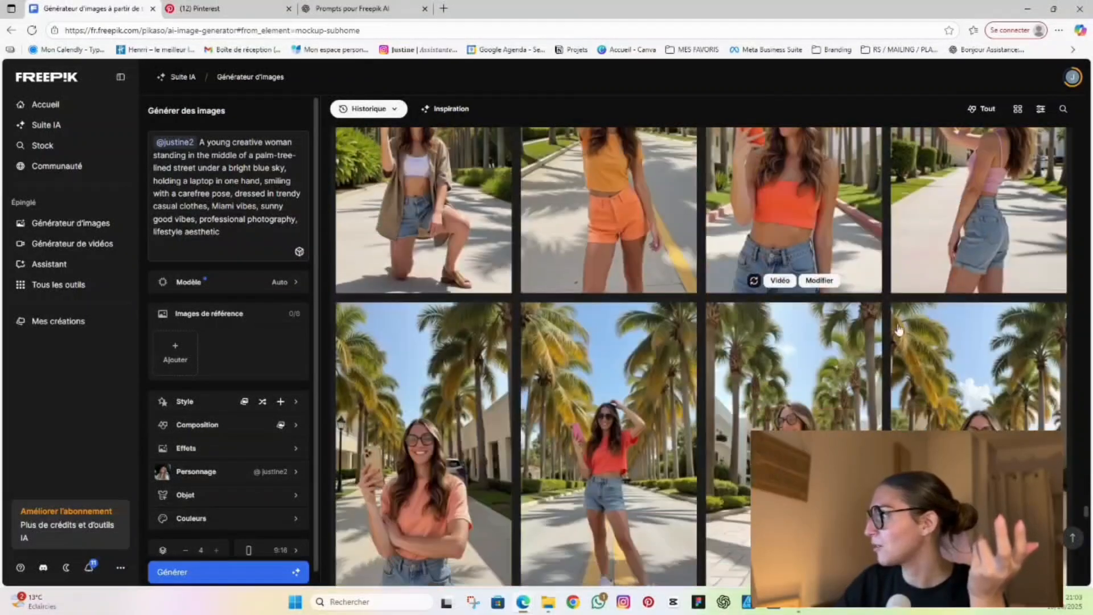
scroll(923, 334, down, 5)
scroll(423, 379, down, 3)
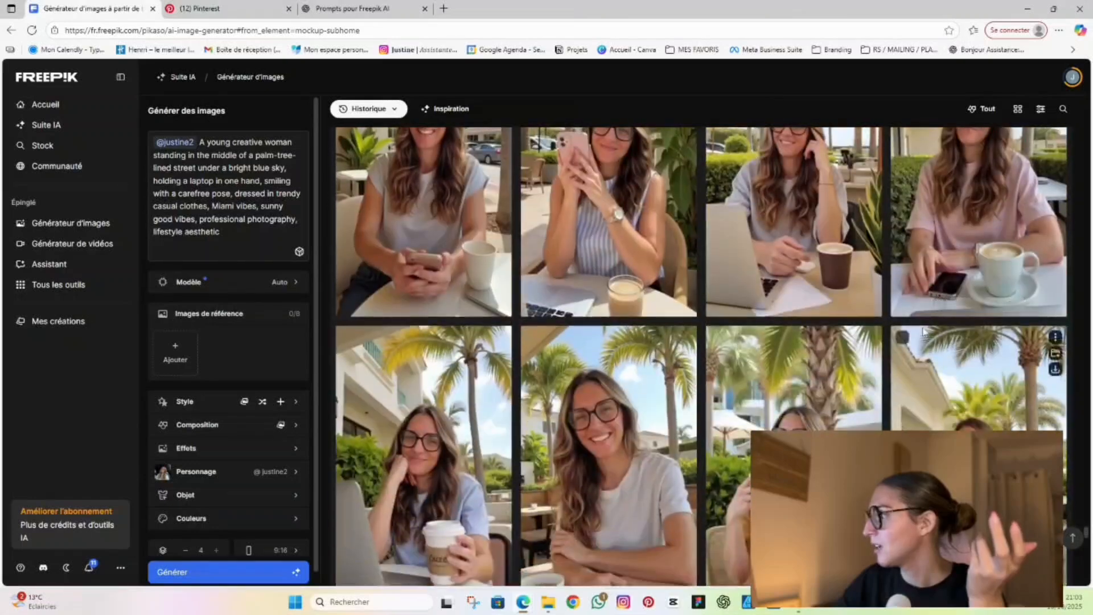
scroll(423, 378, up, 3)
scroll(797, 285, down, 8)
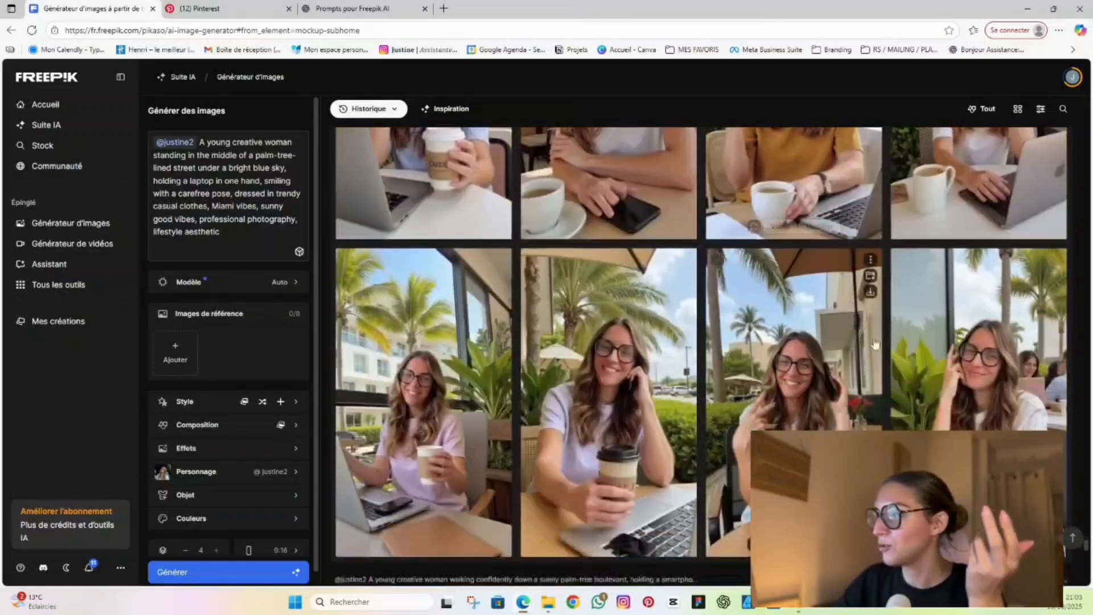
scroll(909, 329, down, 9)
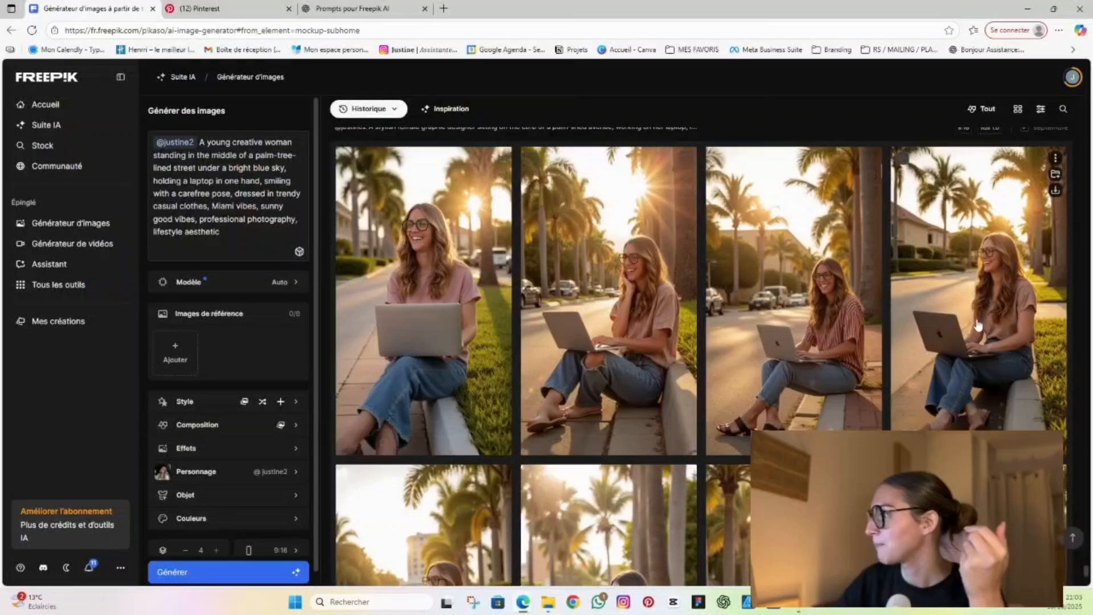
scroll(767, 418, down, 4)
scroll(809, 370, down, 4)
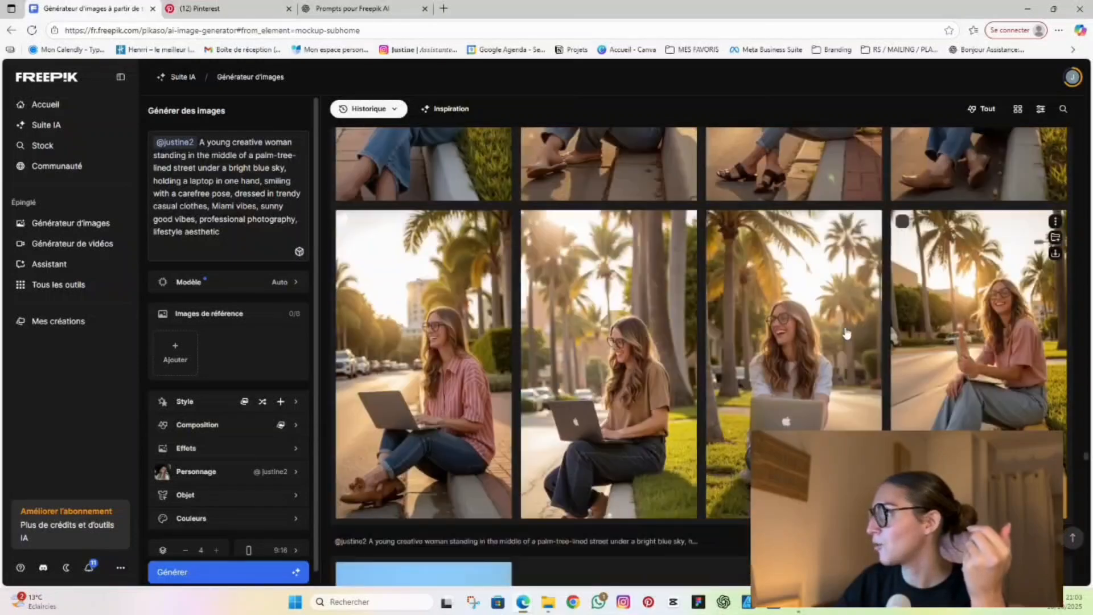
scroll(846, 329, down, 4)
scroll(846, 325, up, 3)
scroll(846, 324, down, 4)
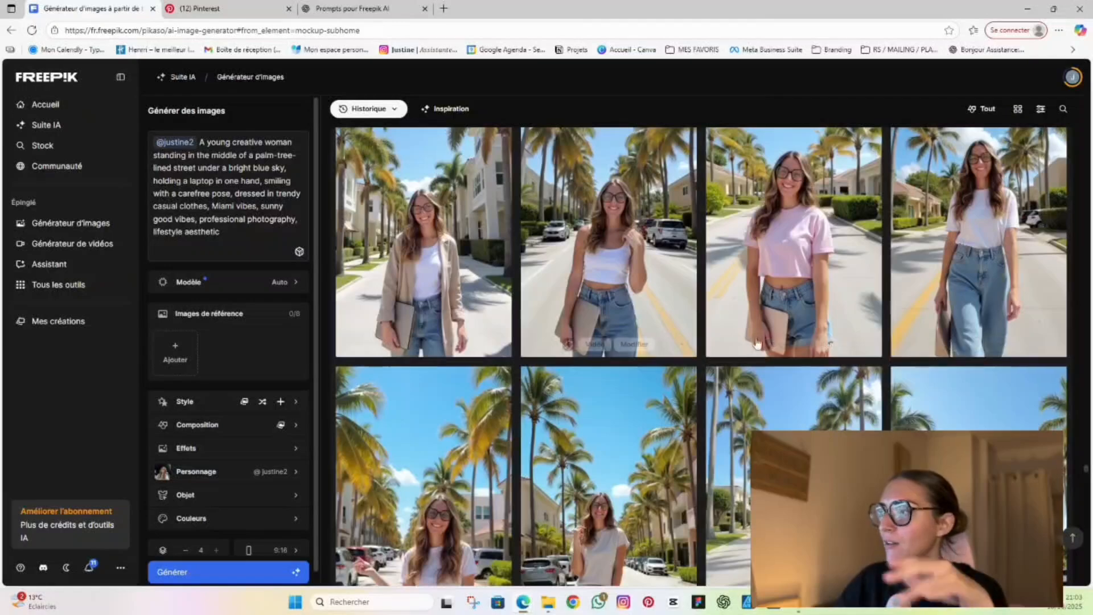
scroll(783, 353, down, 5)
scroll(783, 353, up, 5)
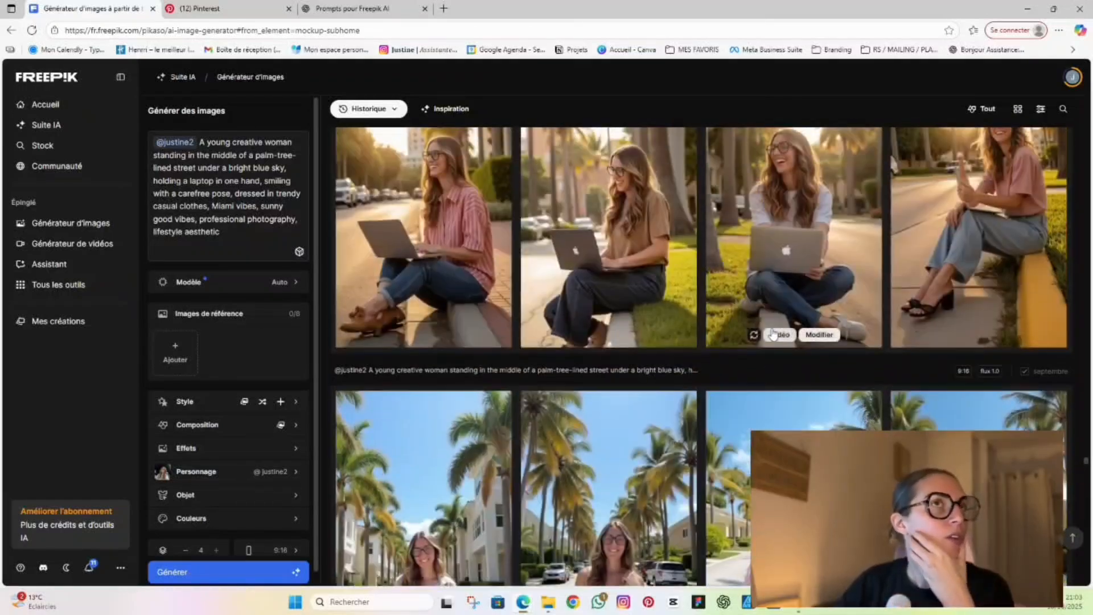